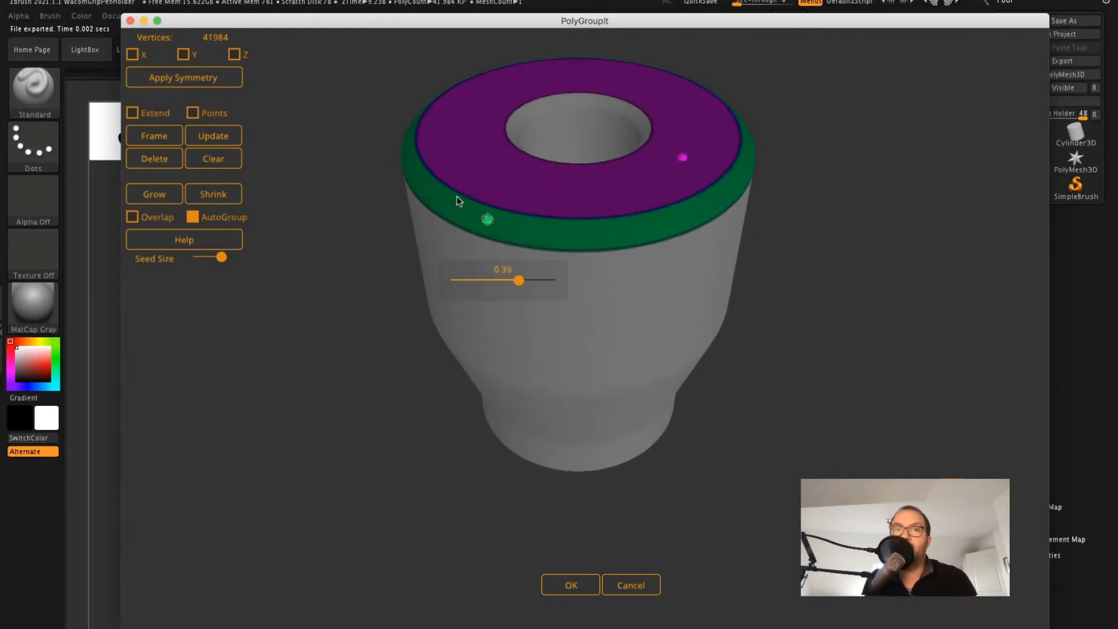
Adjust the green outer bevel polygroup's influence to 0.38 while toggling Overlap on and off again.
{"action": "left_click", "coordinate": [132, 216]}
{"action": "left_click_drag", "start_coordinate": [518, 280], "coordinate": [520, 281]}
{"action": "left_click", "coordinate": [132, 216]}
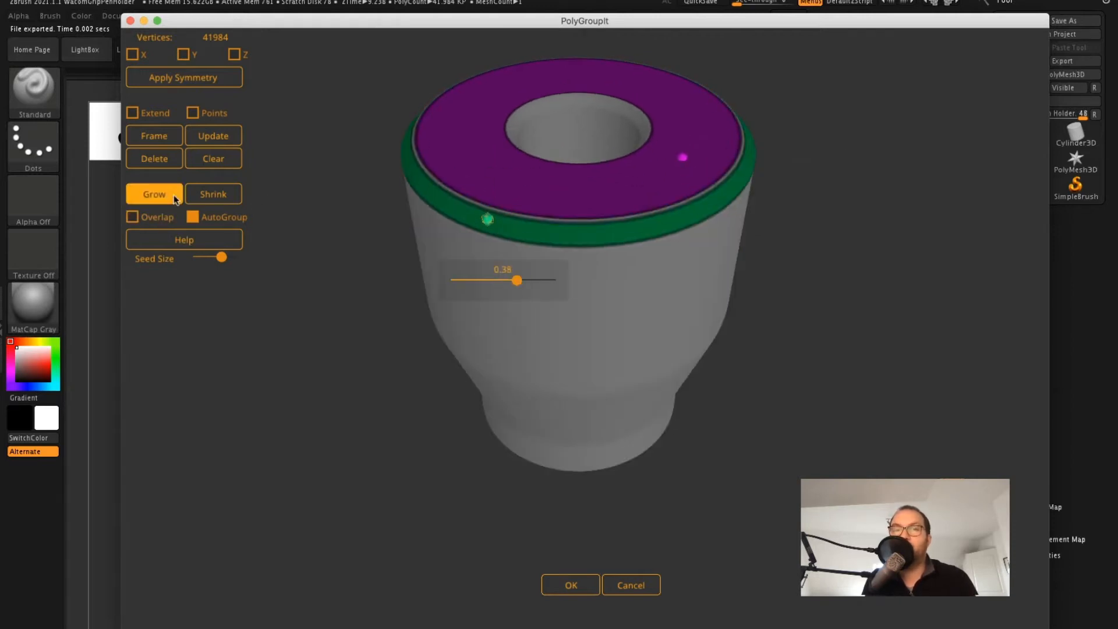
Seed polygroups on the hole's inner bevel and on the bore wall, and lower the bore seed's influence.
{"action": "left_click", "coordinate": [586, 103]}
{"action": "right_click_drag", "start_coordinate": [440, 267], "coordinate": [450, 291]}
{"action": "left_click", "coordinate": [577, 190]}
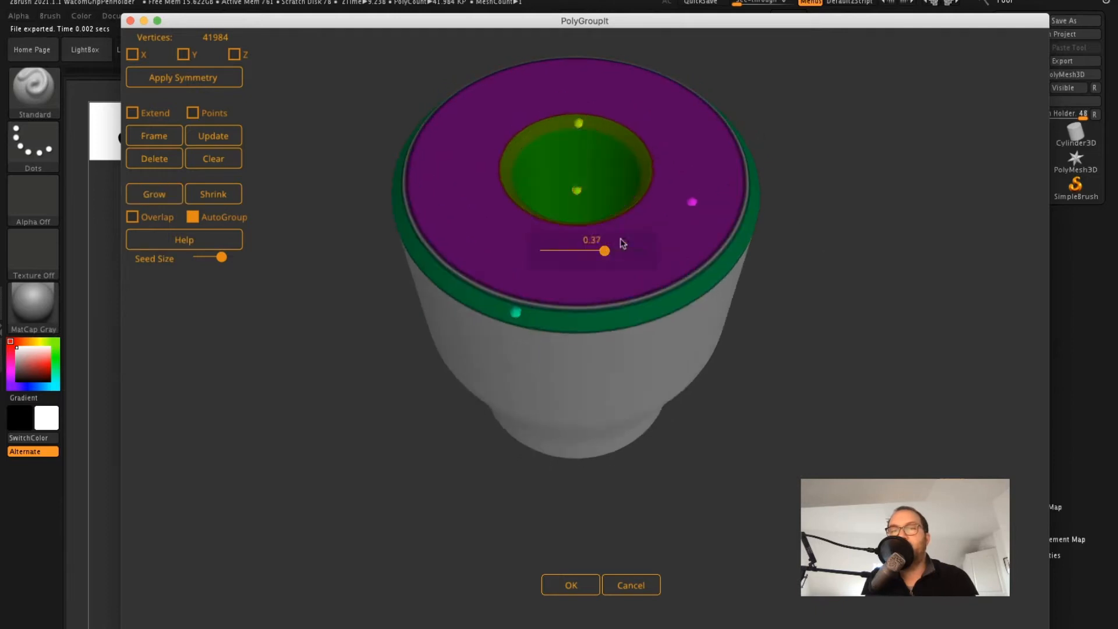
{"action": "left_click_drag", "start_coordinate": [604, 251], "coordinate": [587, 250]}
Seed a polygroup on the outer side wall and lower its influence until it covers only the upper straight section.
{"action": "right_click_drag", "start_coordinate": [509, 233], "coordinate": [509, 193]}
{"action": "left_click", "coordinate": [518, 296]}
{"action": "right_click_drag", "start_coordinate": [518, 296], "coordinate": [521, 273]}
{"action": "left_click_drag", "start_coordinate": [535, 315], "coordinate": [497, 315]}
{"action": "right_click_drag", "start_coordinate": [524, 327], "coordinate": [547, 280]}
Seed the tapered lower section, reduce its influence, grow it, and seed the collar at the narrow end.
{"action": "left_click", "coordinate": [621, 372]}
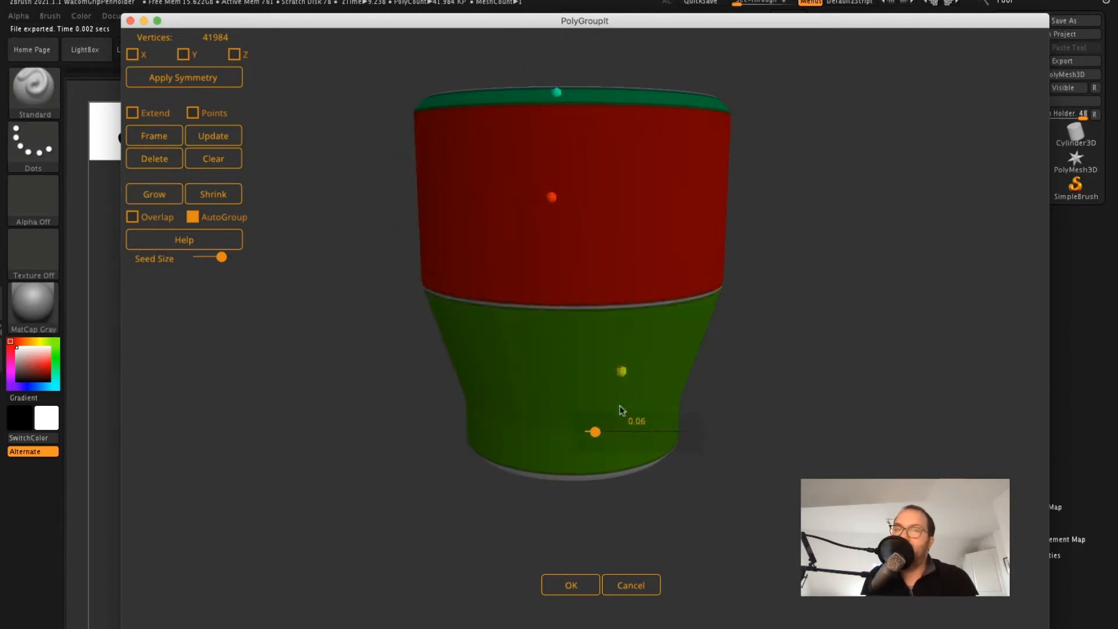
{"action": "left_click_drag", "start_coordinate": [594, 432], "coordinate": [591, 431]}
{"action": "right_click_drag", "start_coordinate": [592, 407], "coordinate": [595, 387]}
{"action": "left_click", "coordinate": [172, 194]}
{"action": "left_click", "coordinate": [620, 442]}
{"action": "right_click_drag", "start_coordinate": [638, 311], "coordinate": [639, 302]}
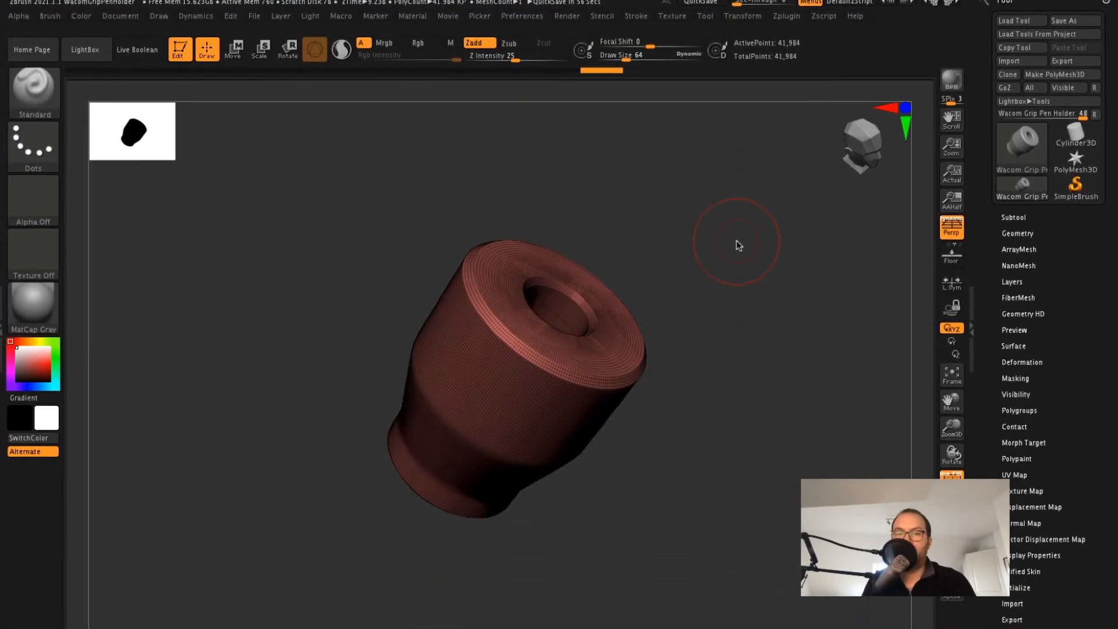
Inspect the pen holder's wireframe from several angles and turn off the polyframe display.
{"action": "left_click_drag", "start_coordinate": [732, 242], "coordinate": [626, 320]}
{"action": "left_click_drag", "start_coordinate": [714, 299], "coordinate": [700, 219]}
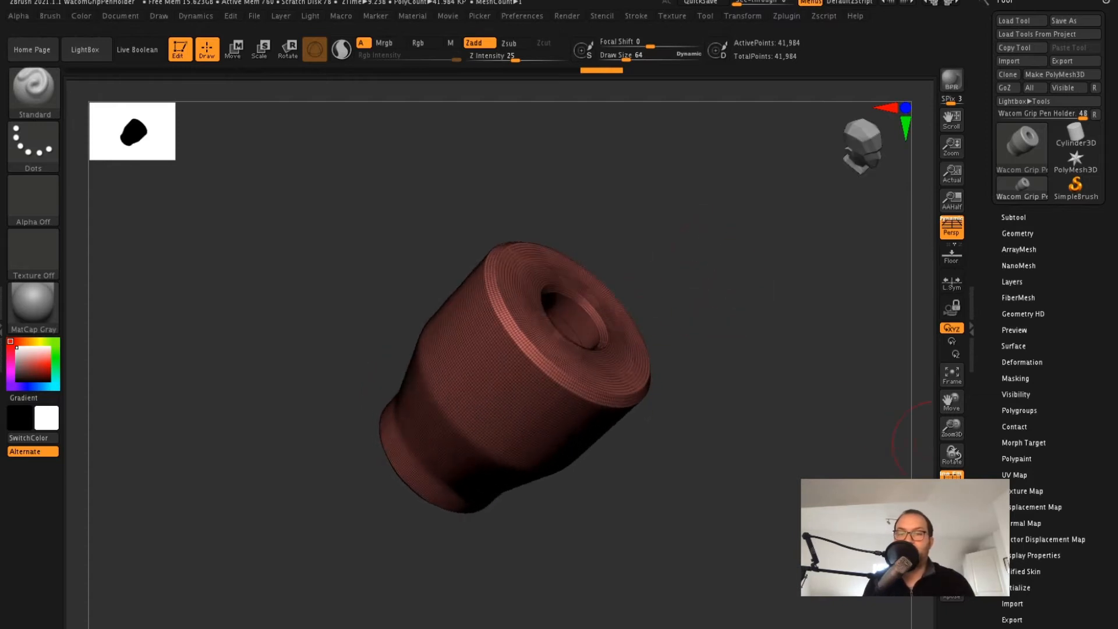
{"action": "left_click", "coordinate": [952, 483]}
{"action": "left_click_drag", "start_coordinate": [715, 305], "coordinate": [746, 360]}
{"action": "left_click", "coordinate": [951, 475]}
{"action": "left_click_drag", "start_coordinate": [750, 309], "coordinate": [854, 354]}
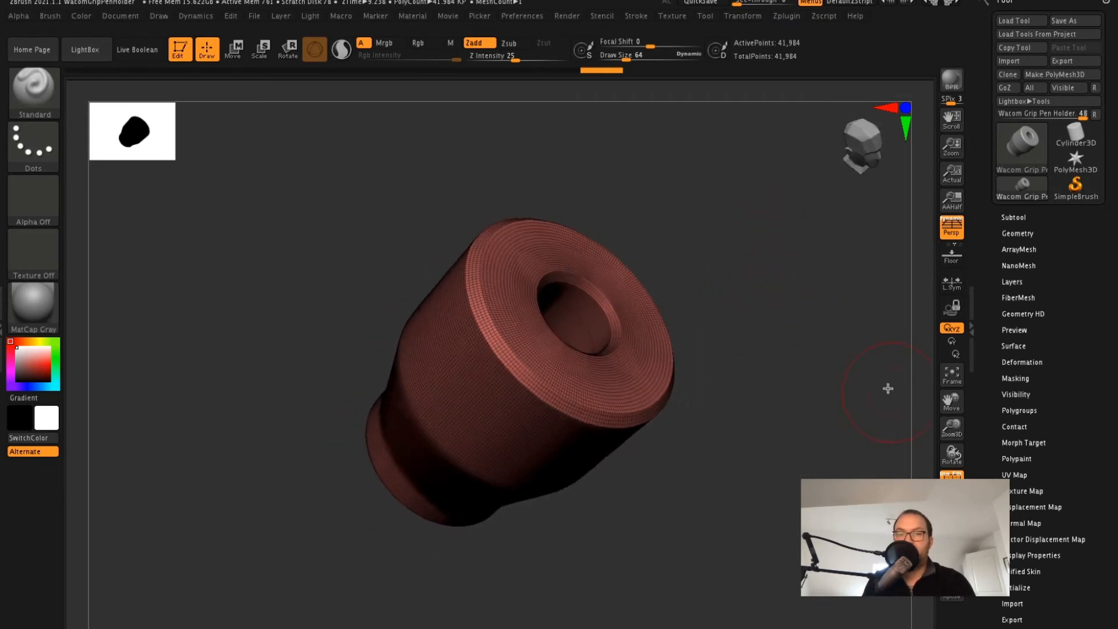
{"action": "key", "text": "shift+f"}
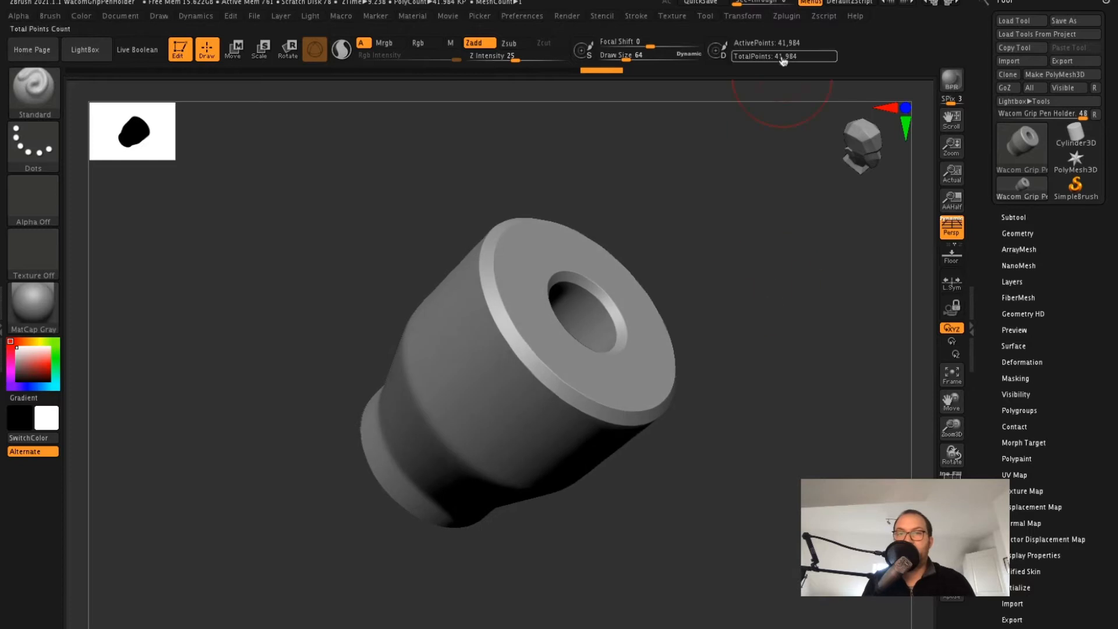
Open the pen holder mesh in the PolyGroupIt plugin, leaving symmetry off.
{"action": "left_click", "coordinate": [786, 15]}
{"action": "left_click", "coordinate": [821, 215]}
{"action": "left_click", "coordinate": [812, 231]}
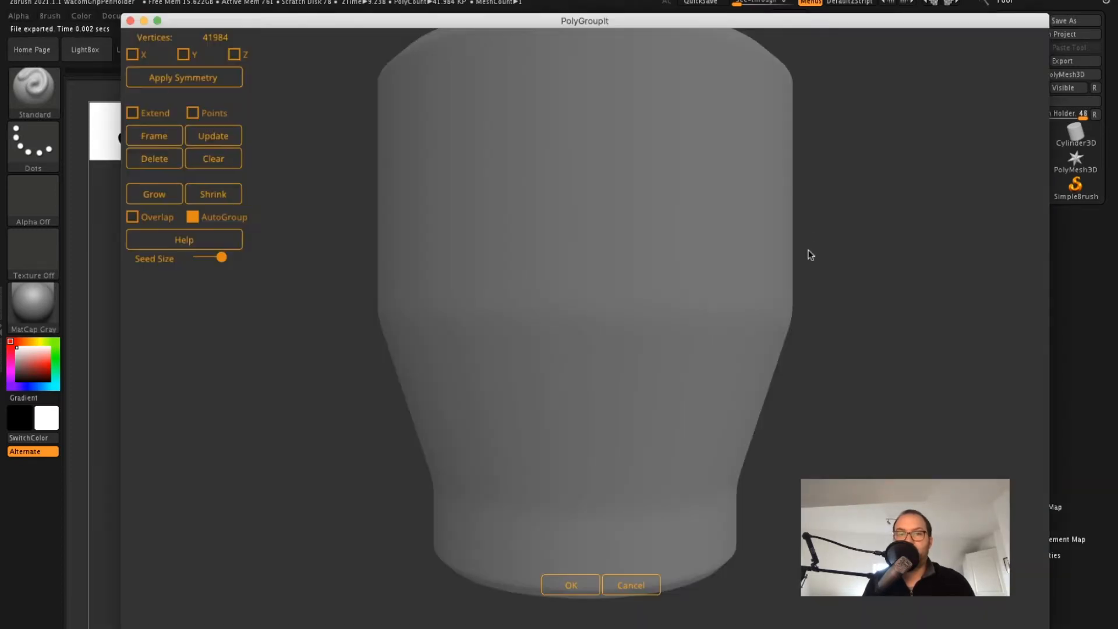
{"action": "left_click_drag", "start_coordinate": [850, 336], "coordinate": [848, 247]}
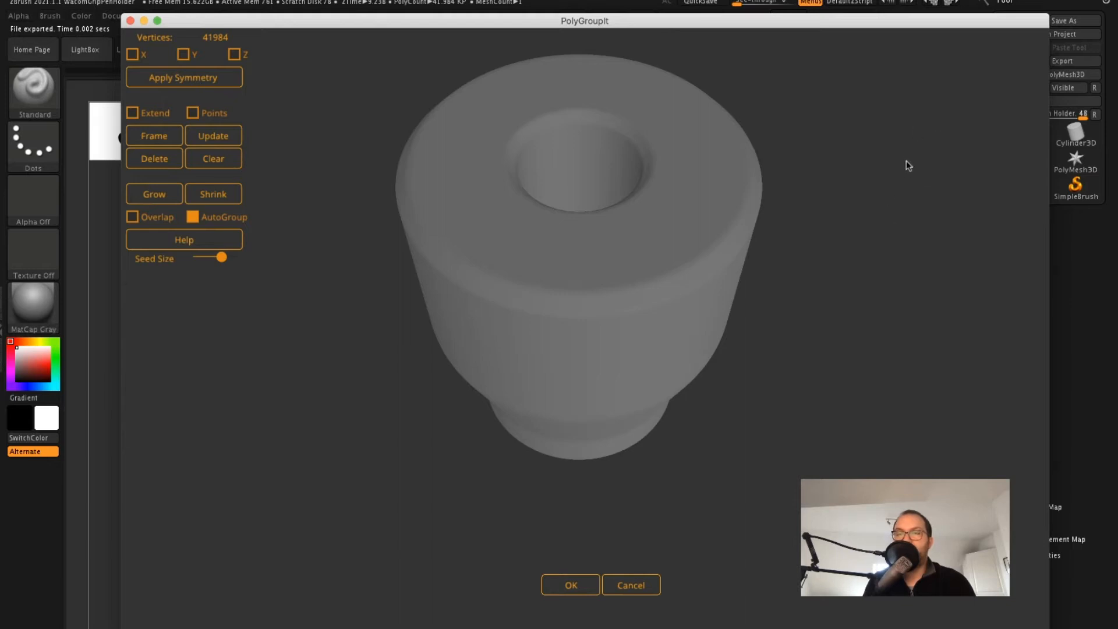
{"action": "left_click_drag", "start_coordinate": [885, 185], "coordinate": [930, 112]}
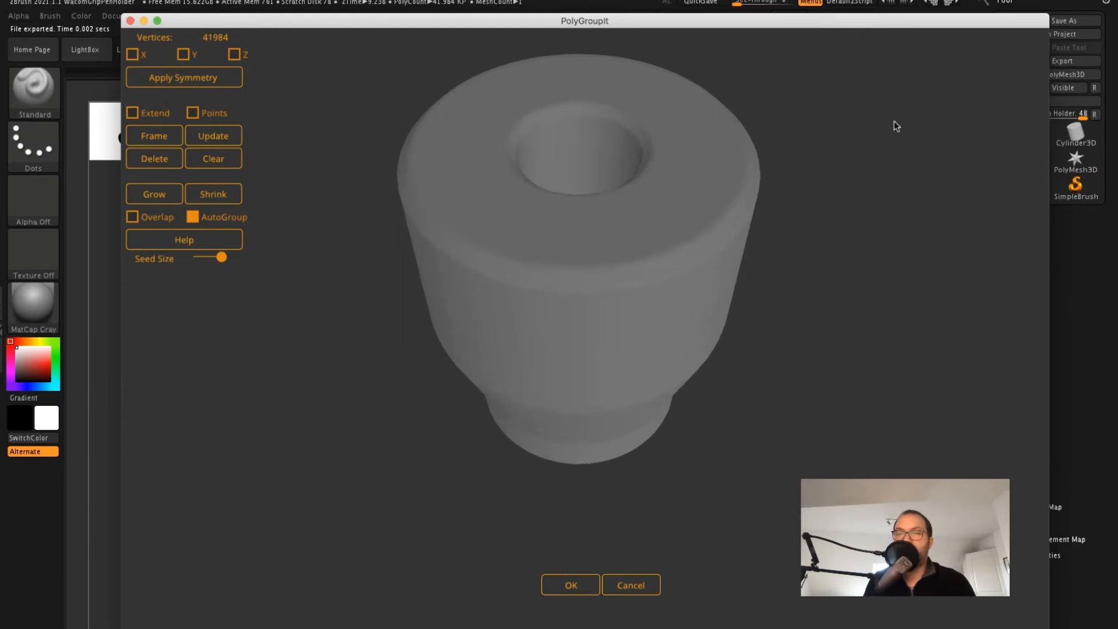
{"action": "left_click_drag", "start_coordinate": [901, 231], "coordinate": [909, 72]}
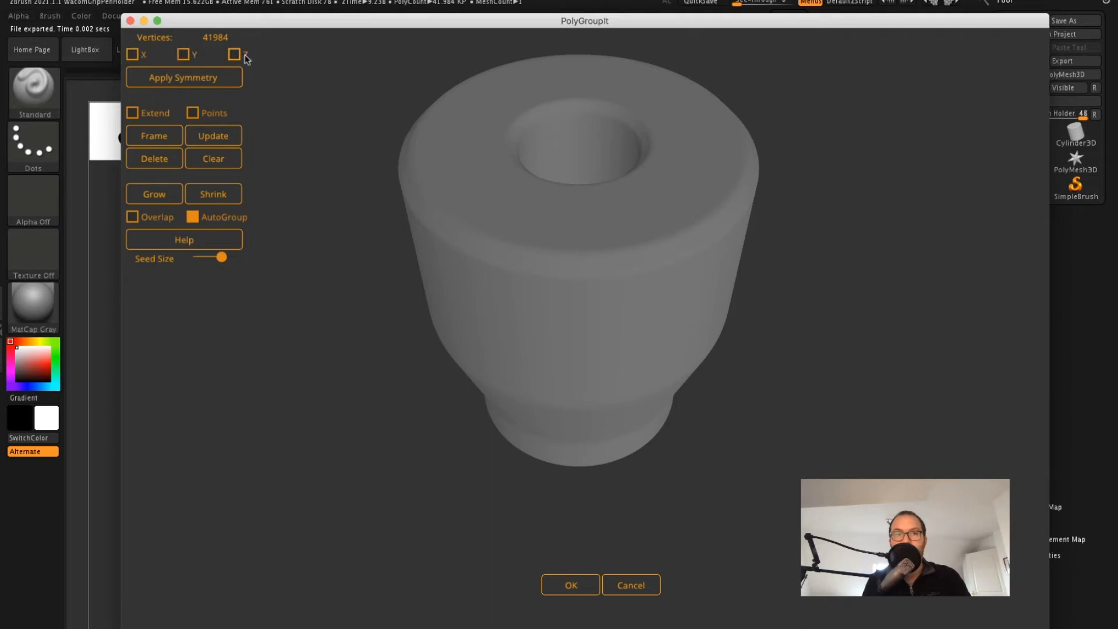
{"action": "left_click", "coordinate": [132, 55]}
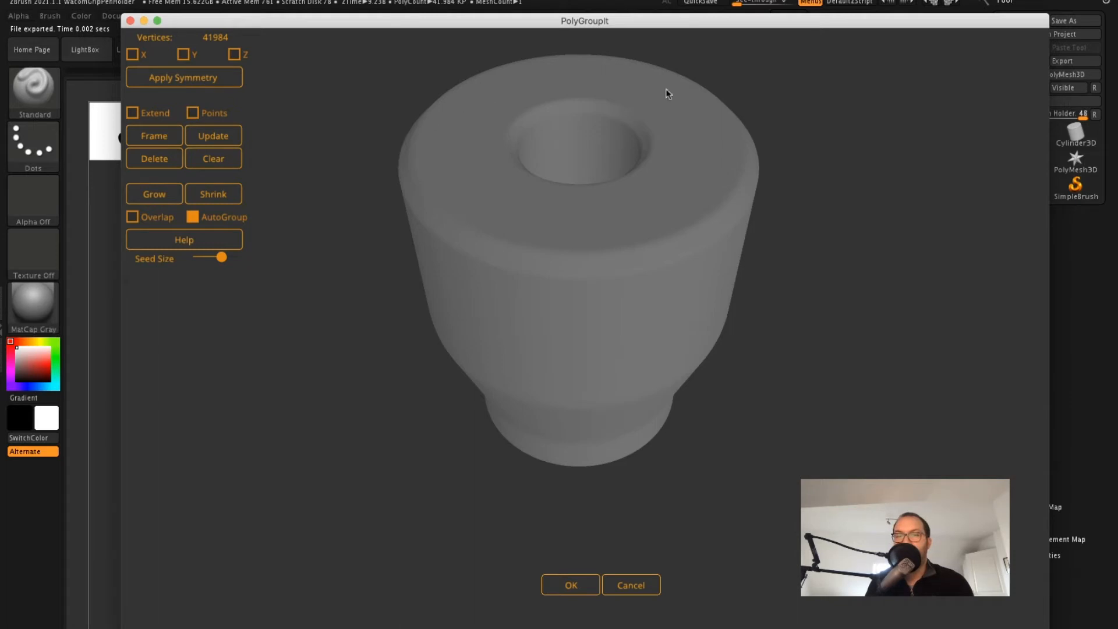
Seed a polygroup on the flat top face with an influence of 0.29, and shrink and regrow its border once.
{"action": "left_click", "coordinate": [682, 180]}
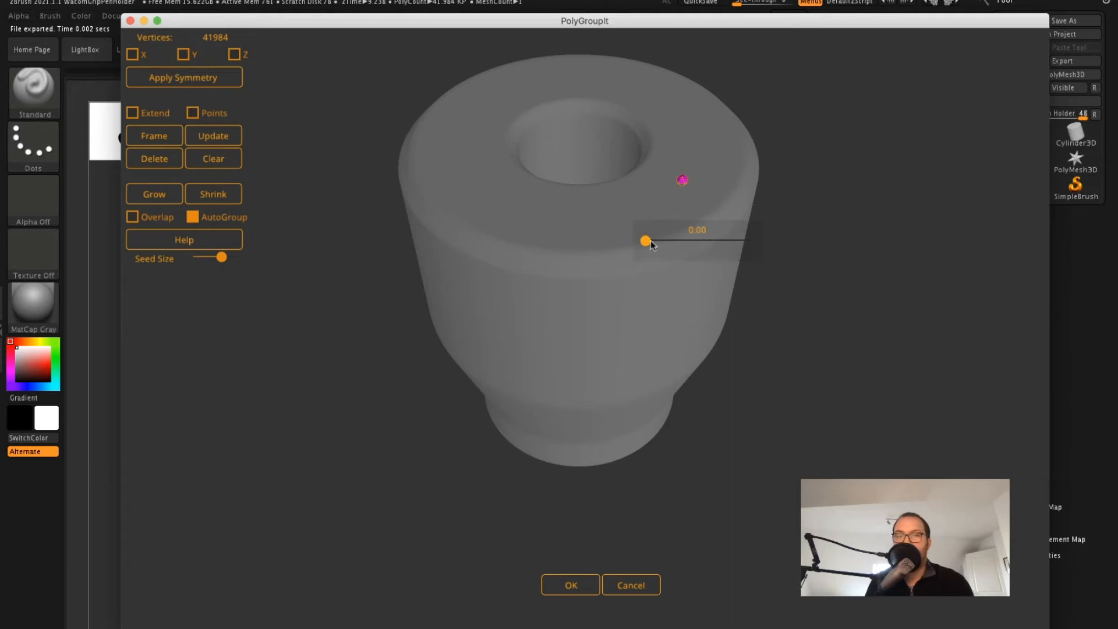
{"action": "left_click_drag", "start_coordinate": [646, 241], "coordinate": [673, 240]}
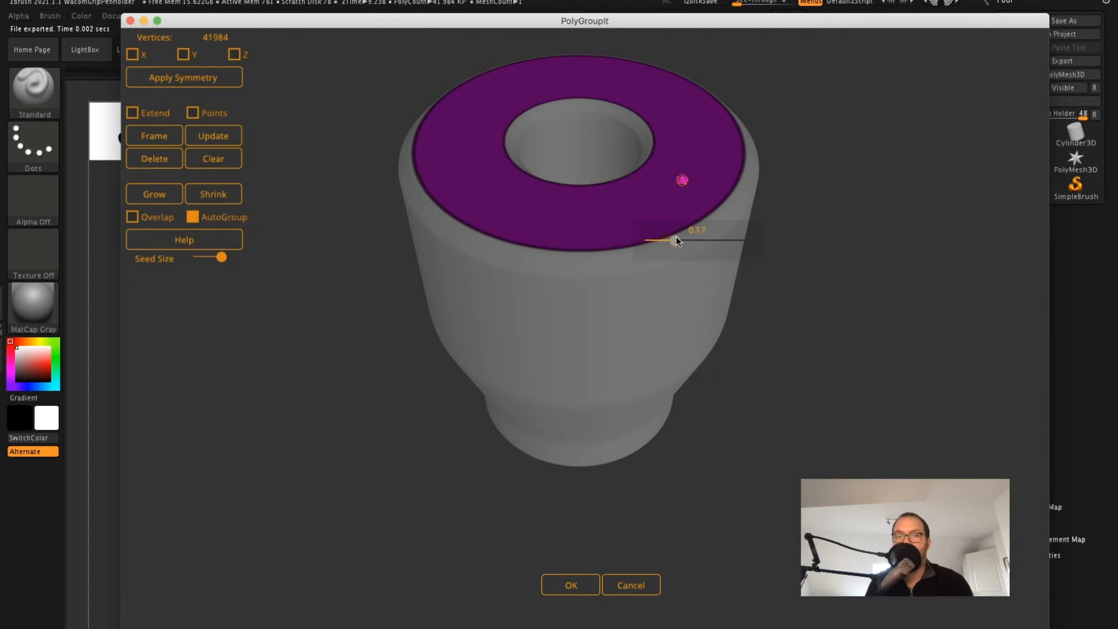
{"action": "mouse_move", "coordinate": [683, 237]}
{"action": "left_mouse_down"}
{"action": "mouse_move", "coordinate": [729, 245]}
{"action": "mouse_move", "coordinate": [697, 246]}
{"action": "left_mouse_up"}
{"action": "mouse_move", "coordinate": [841, 197]}
{"action": "left_mouse_down"}
{"action": "mouse_move", "coordinate": [874, 219]}
{"action": "mouse_move", "coordinate": [850, 180]}
{"action": "left_mouse_up"}
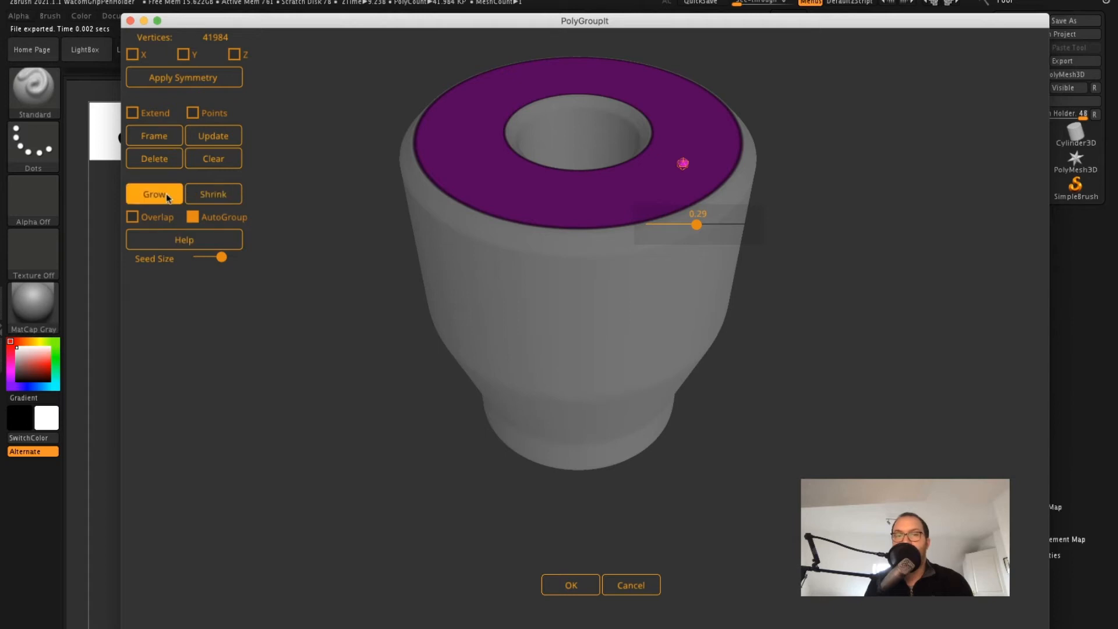
{"action": "left_click", "coordinate": [205, 194]}
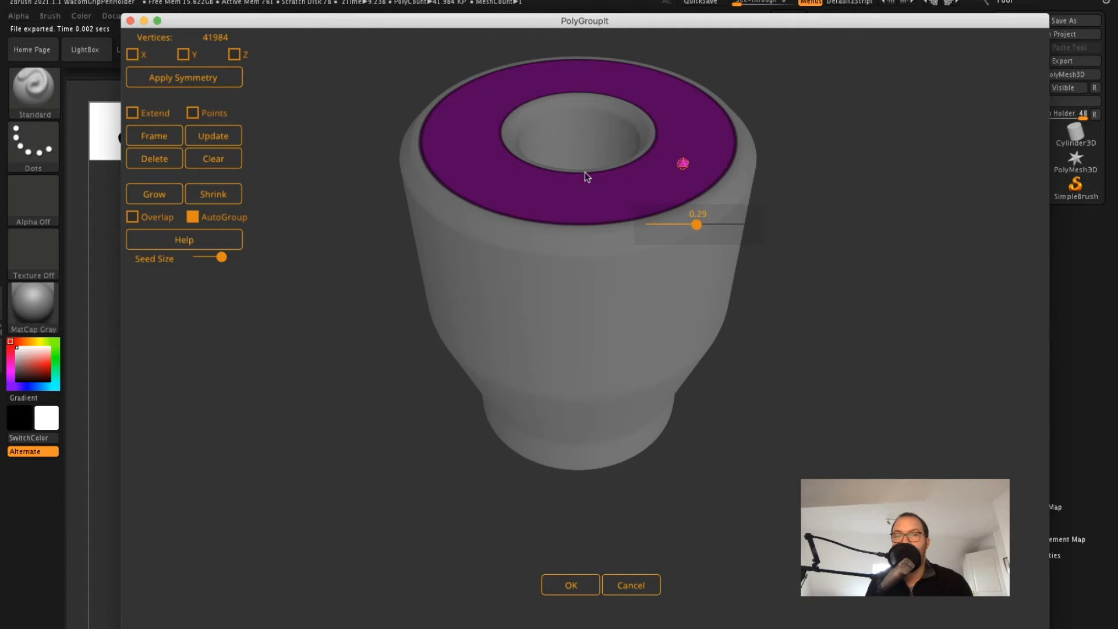
{"action": "left_click", "coordinate": [163, 194]}
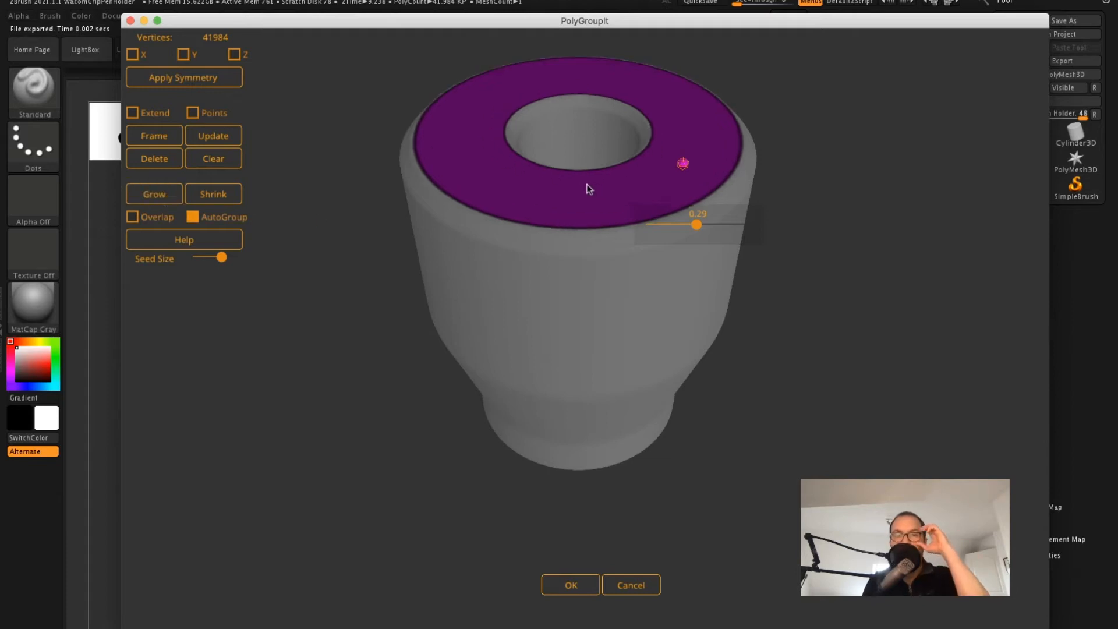
Seed a polygroup on the outer bevel around the top face with an influence of 0.39 and grow it once.
{"action": "mouse_move", "coordinate": [813, 158]}
{"action": "left_mouse_down"}
{"action": "mouse_move", "coordinate": [819, 228]}
{"action": "mouse_move", "coordinate": [819, 141]}
{"action": "left_mouse_up"}
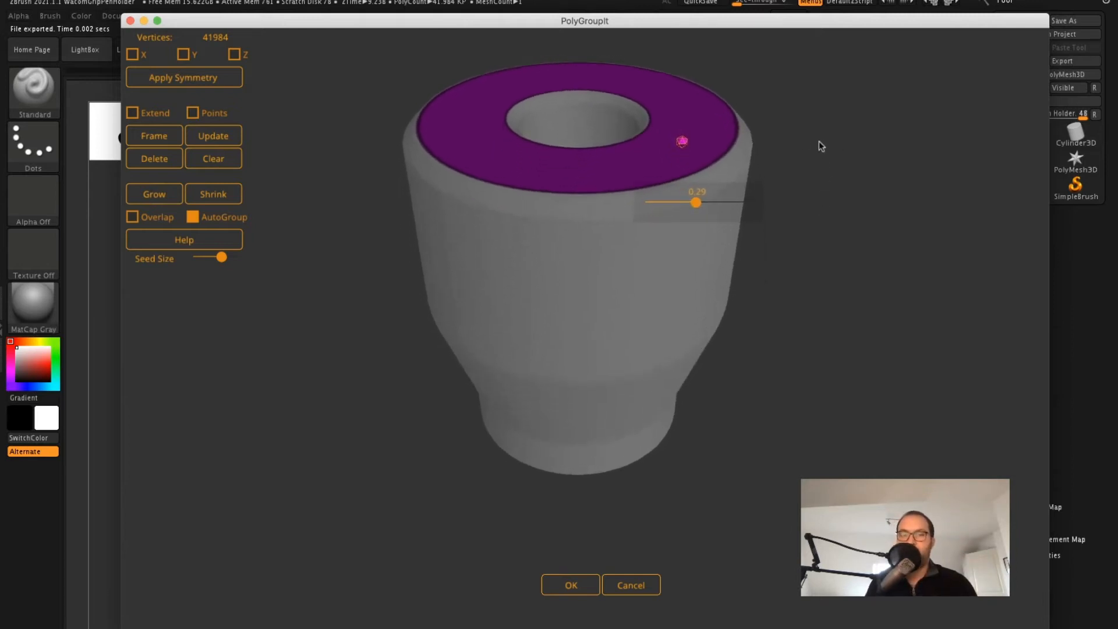
{"action": "left_click", "coordinate": [492, 196]}
{"action": "mouse_move", "coordinate": [509, 257]}
{"action": "left_mouse_down"}
{"action": "mouse_move", "coordinate": [534, 258]}
{"action": "mouse_move", "coordinate": [525, 258]}
{"action": "left_mouse_up"}
{"action": "left_click", "coordinate": [163, 195]}
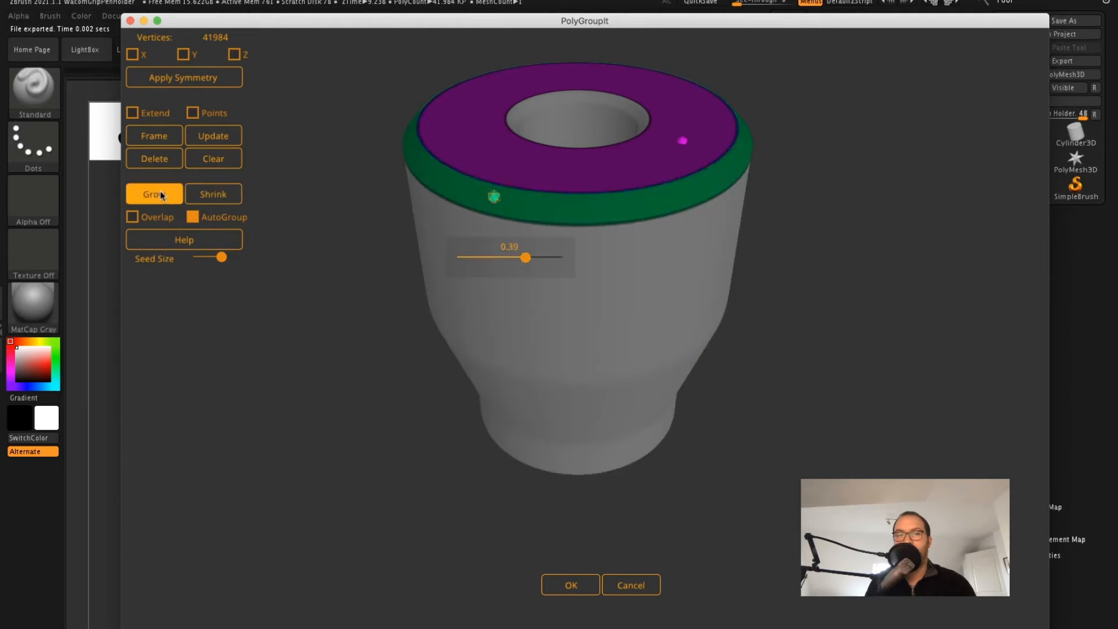
{"action": "left_click_drag", "start_coordinate": [848, 149], "coordinate": [753, 162]}
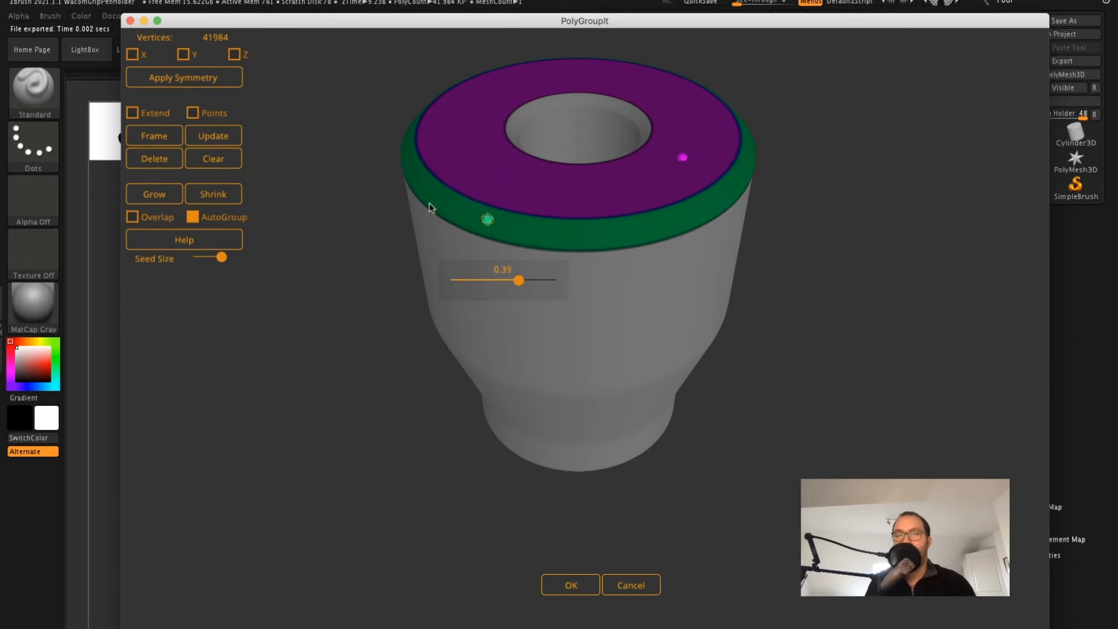
Try the Overlap option on the outer bevel polygroup, set its influence to 0.38, and grow it with Overlap off.
{"action": "left_click", "coordinate": [133, 217]}
{"action": "left_click", "coordinate": [133, 216]}
{"action": "mouse_move", "coordinate": [519, 282]}
{"action": "left_mouse_down"}
{"action": "mouse_move", "coordinate": [533, 280]}
{"action": "mouse_move", "coordinate": [520, 282]}
{"action": "left_mouse_up"}
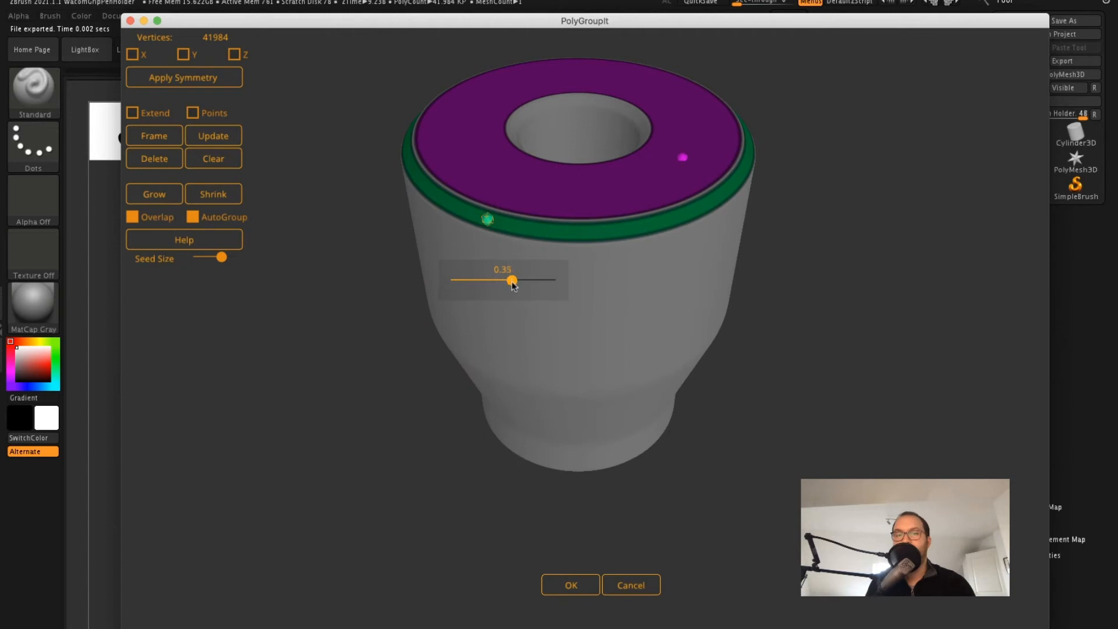
{"action": "left_click_drag", "start_coordinate": [516, 279], "coordinate": [517, 280]}
{"action": "left_click", "coordinate": [155, 193]}
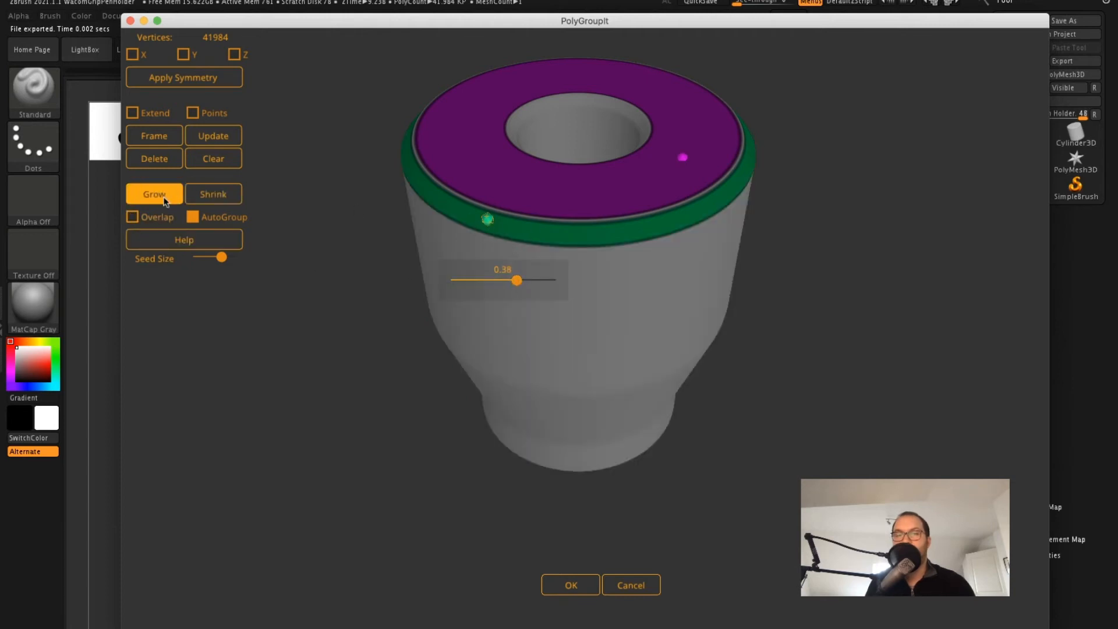
Seed a polygroup on the bevel around the hole and increase its influence until it fills the bevel.
{"action": "left_click_drag", "start_coordinate": [801, 147], "coordinate": [821, 205]}
{"action": "left_click", "coordinate": [585, 102]}
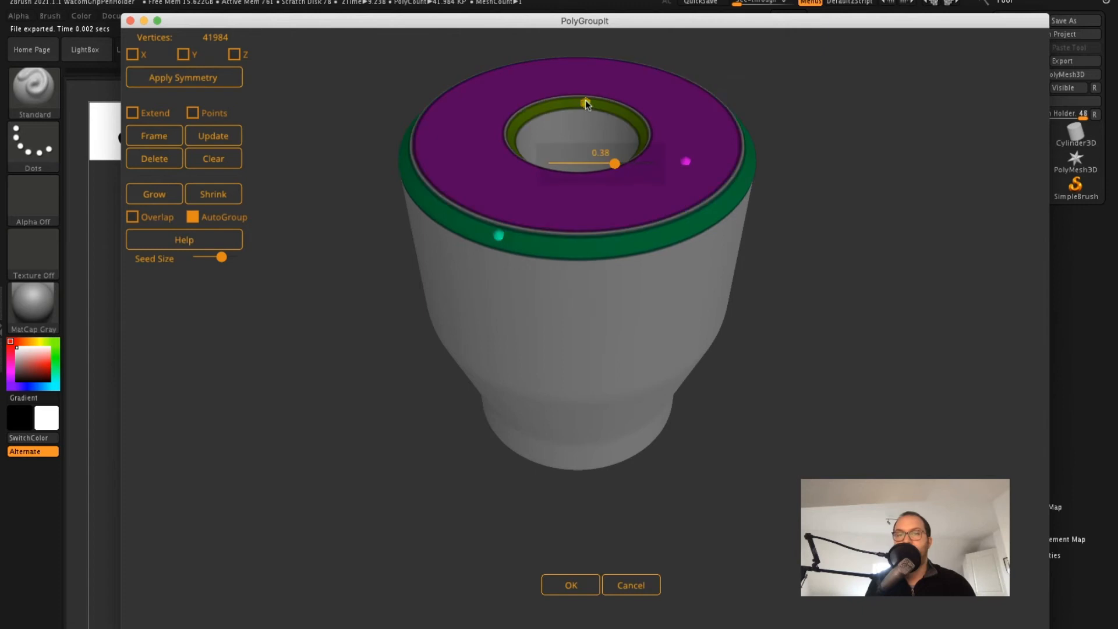
{"action": "left_click_drag", "start_coordinate": [617, 164], "coordinate": [641, 164]}
Reselect the outer bevel's seed, set its influence to 0.37, and grow its polygroup to meet the top face.
{"action": "mouse_move", "coordinate": [496, 235]}
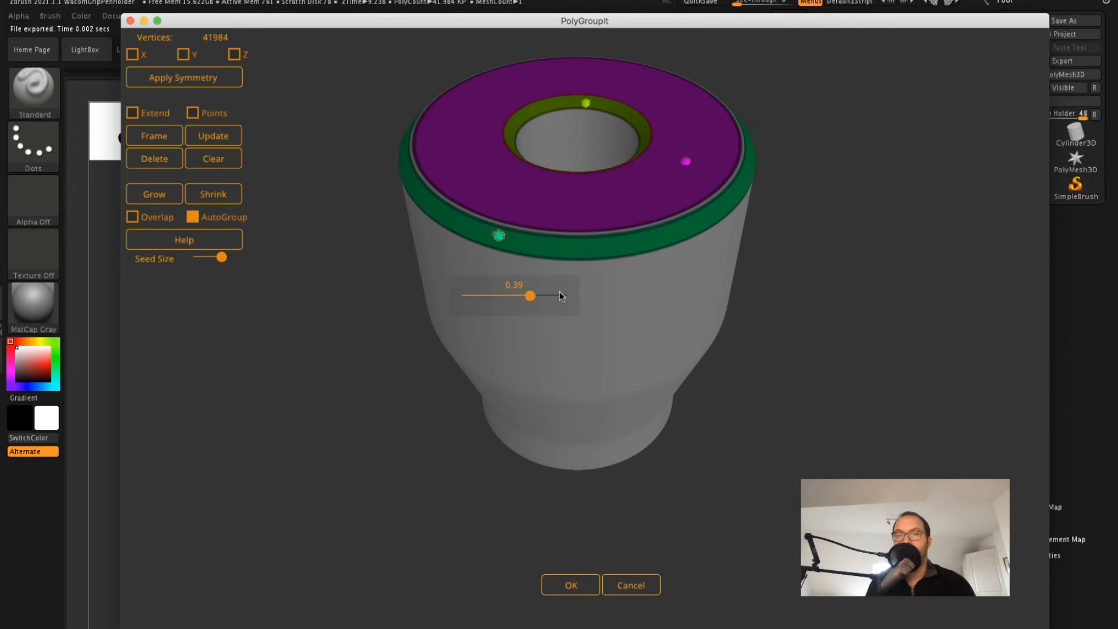
{"action": "left_click_drag", "start_coordinate": [540, 301], "coordinate": [527, 300]}
{"action": "left_click", "coordinate": [155, 198]}
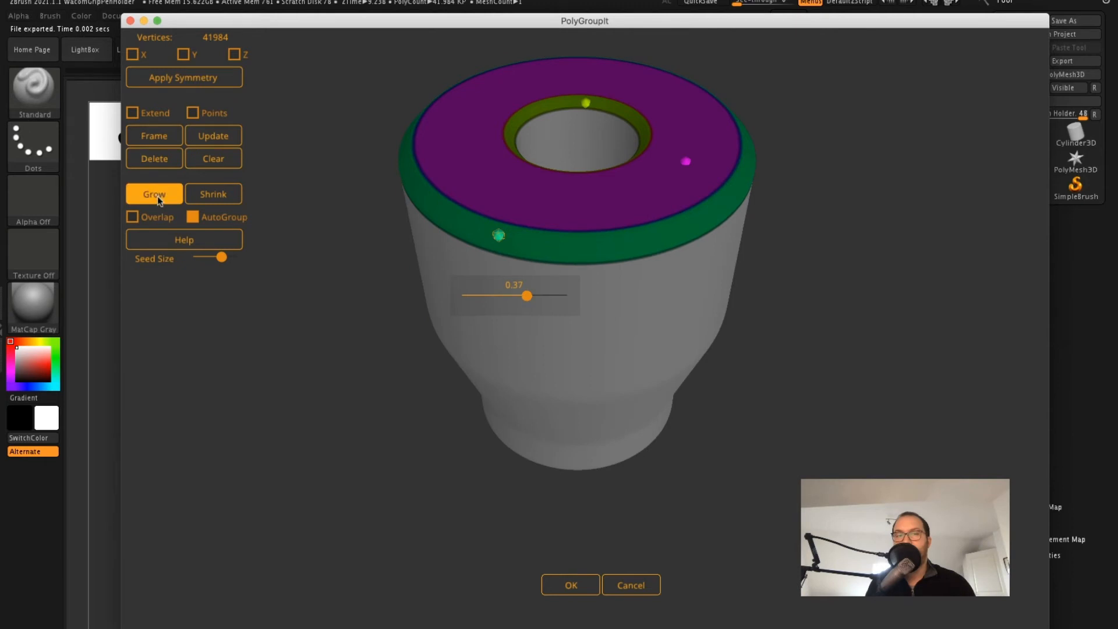
Seed a polygroup on the inner wall of the hole with an influence of 0.28.
{"action": "left_click_drag", "start_coordinate": [766, 208], "coordinate": [827, 279]}
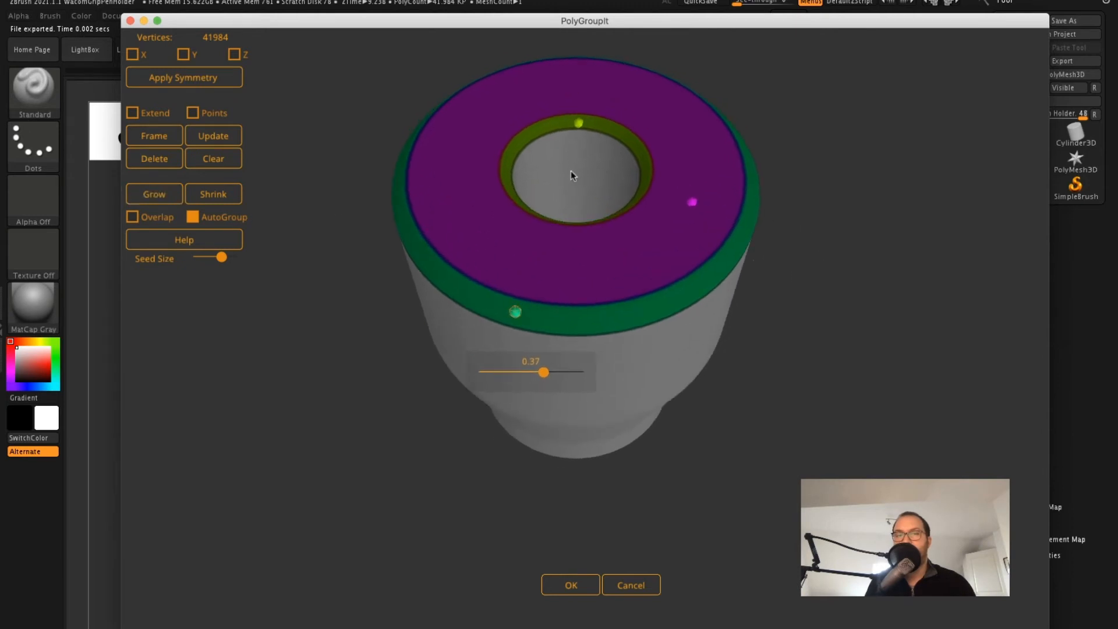
{"action": "left_click", "coordinate": [577, 189]}
{"action": "left_click_drag", "start_coordinate": [606, 258], "coordinate": [590, 253]}
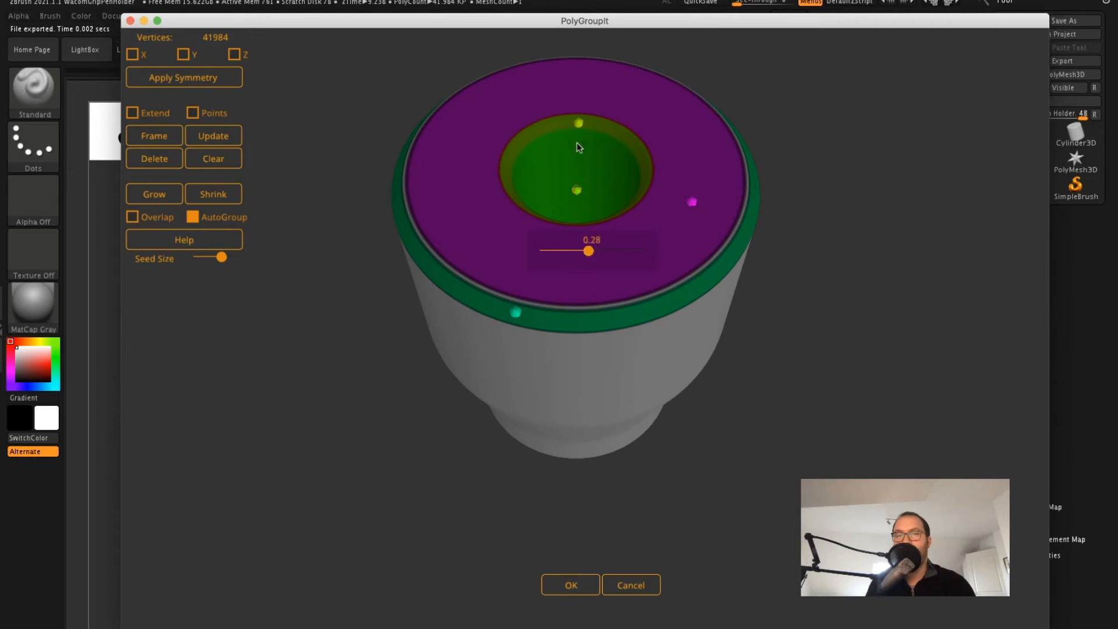
Seed a polygroup on the outer side wall and reduce its influence until it covers only the upper straight section.
{"action": "left_click_drag", "start_coordinate": [774, 214], "coordinate": [817, 138]}
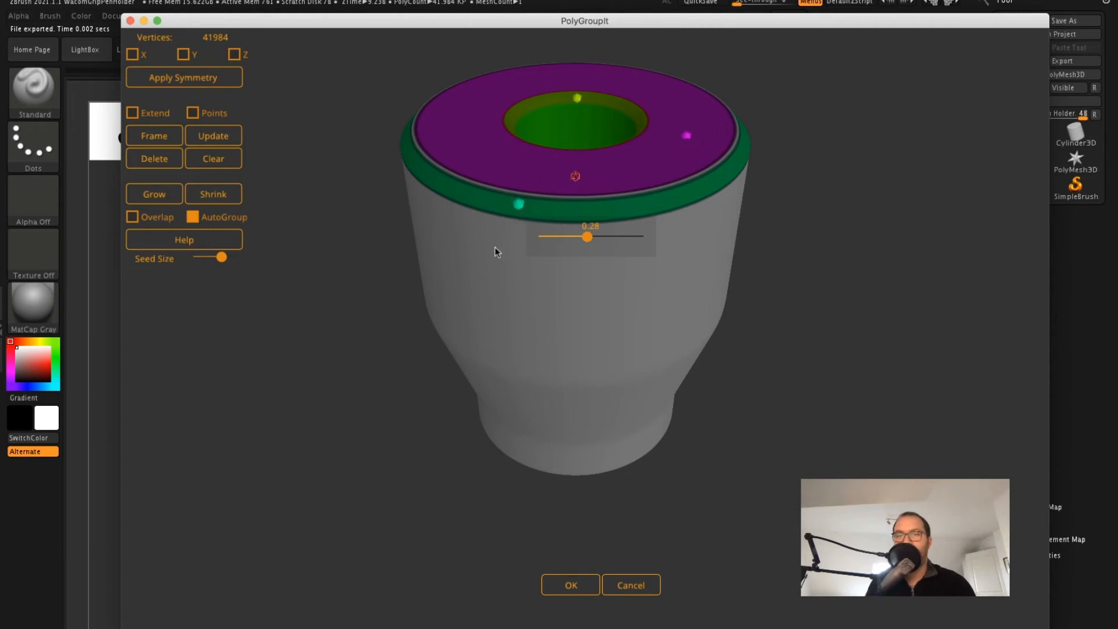
{"action": "left_click", "coordinate": [516, 297]}
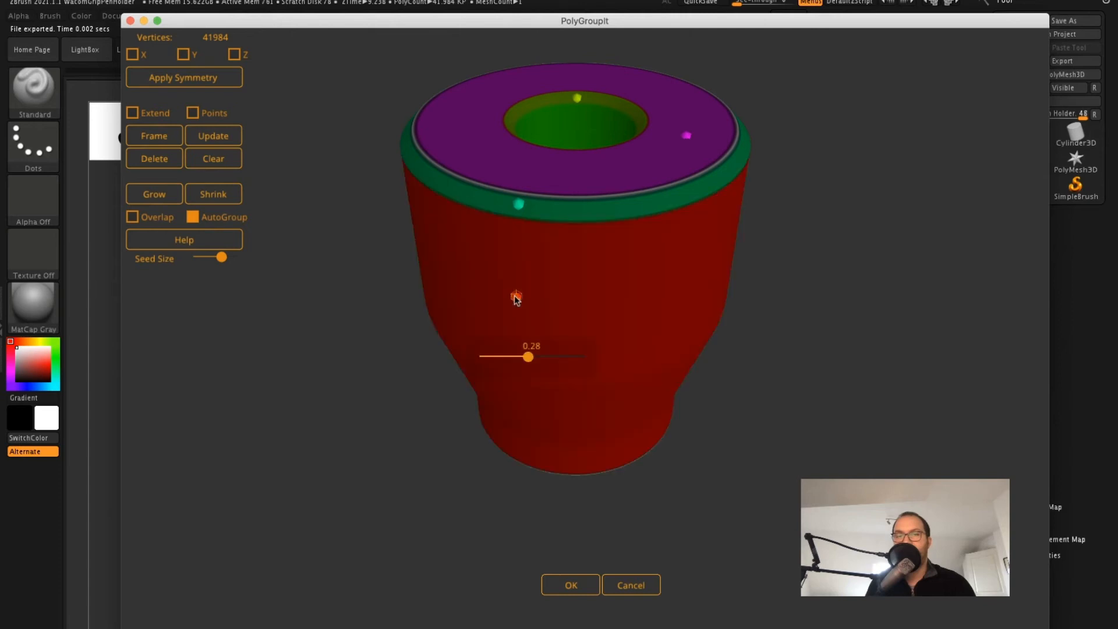
{"action": "left_click_drag", "start_coordinate": [769, 291], "coordinate": [624, 284]}
{"action": "left_click_drag", "start_coordinate": [536, 314], "coordinate": [499, 315]}
Seed a polygroup on the tapered section below the side wall with an influence of 0.04 and grow it twice.
{"action": "left_click_drag", "start_coordinate": [820, 265], "coordinate": [852, 204]}
{"action": "left_click", "coordinate": [621, 371]}
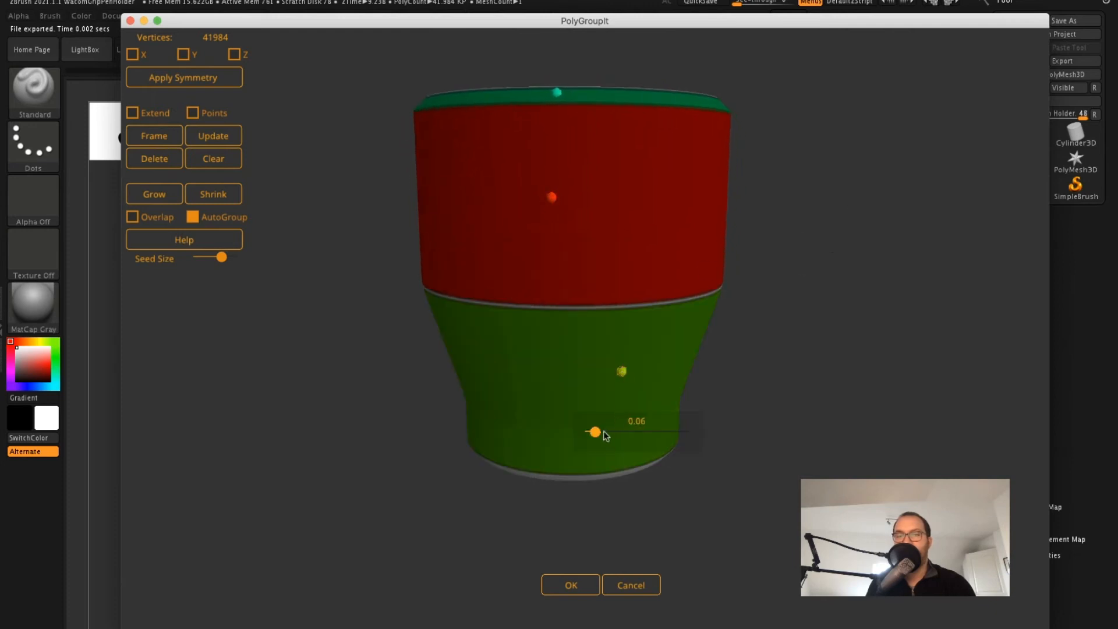
{"action": "mouse_move", "coordinate": [598, 432]}
{"action": "left_mouse_down"}
{"action": "mouse_move", "coordinate": [619, 432]}
{"action": "mouse_move", "coordinate": [592, 432]}
{"action": "left_mouse_up"}
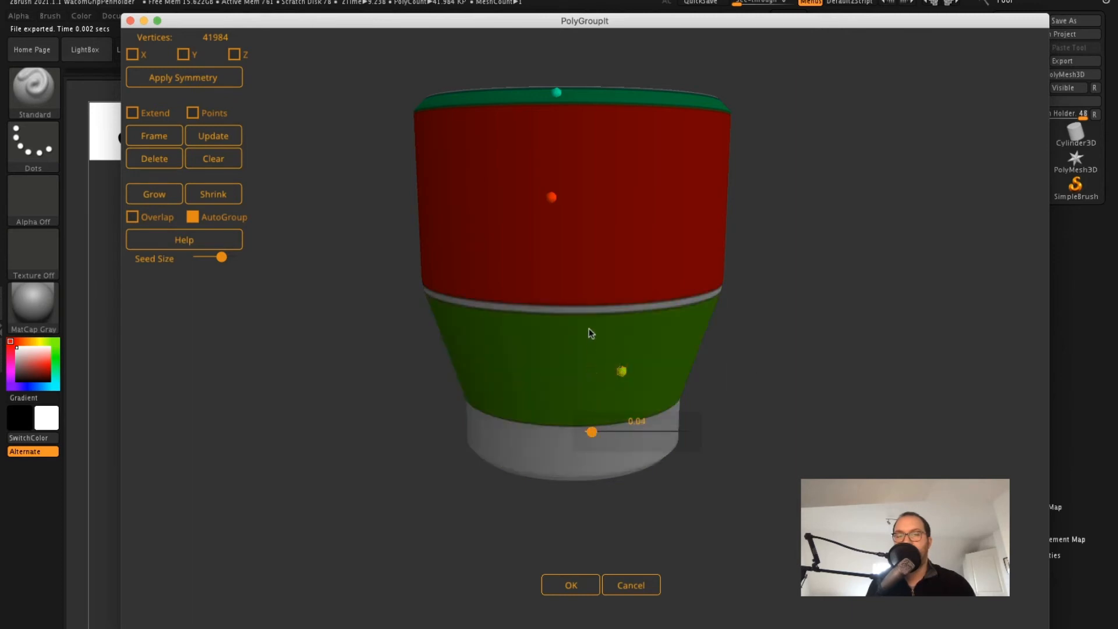
{"action": "left_click_drag", "start_coordinate": [799, 306], "coordinate": [802, 259]}
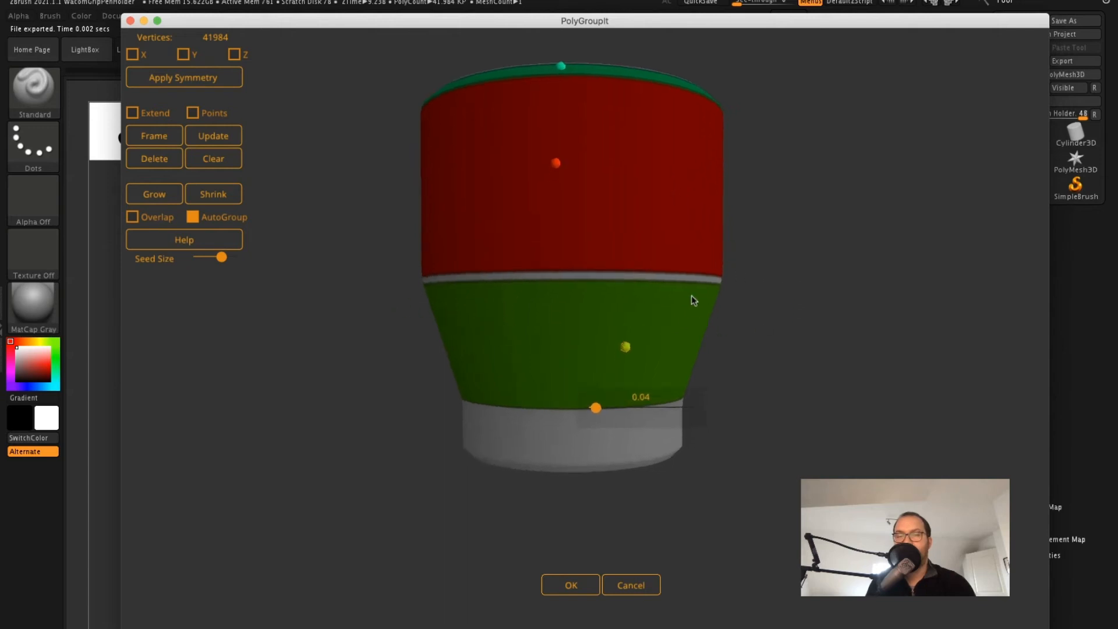
{"action": "left_click", "coordinate": [172, 198]}
{"action": "left_click", "coordinate": [172, 198]}
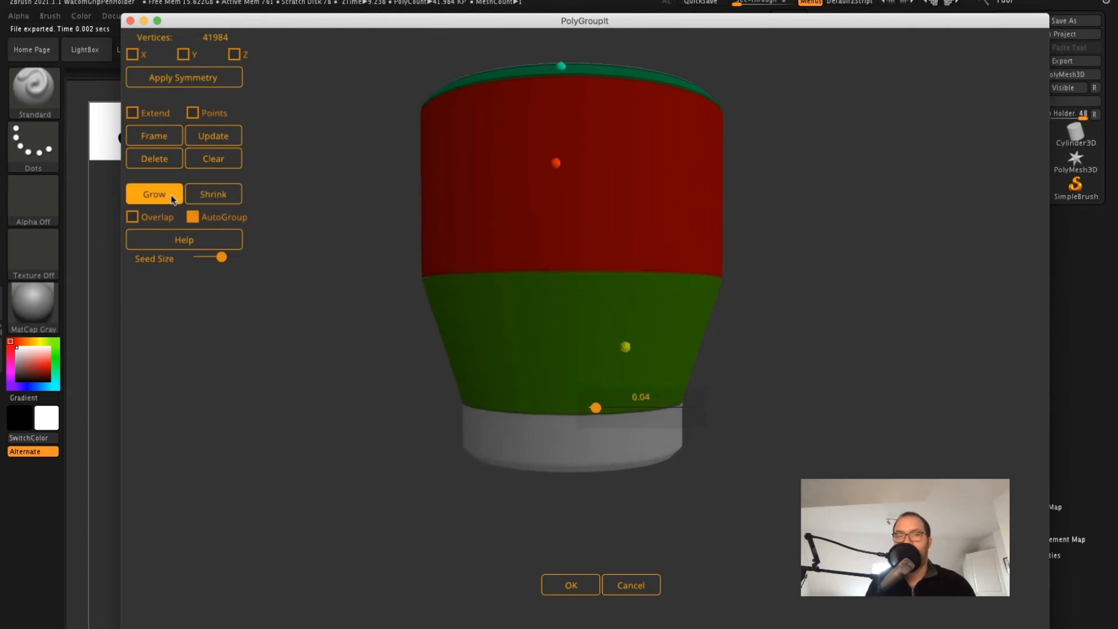
Seed a polygroup on the narrow collar at the lower end, grow it twice, and reselect the tapered section's seed.
{"action": "left_click_drag", "start_coordinate": [786, 306], "coordinate": [784, 289]}
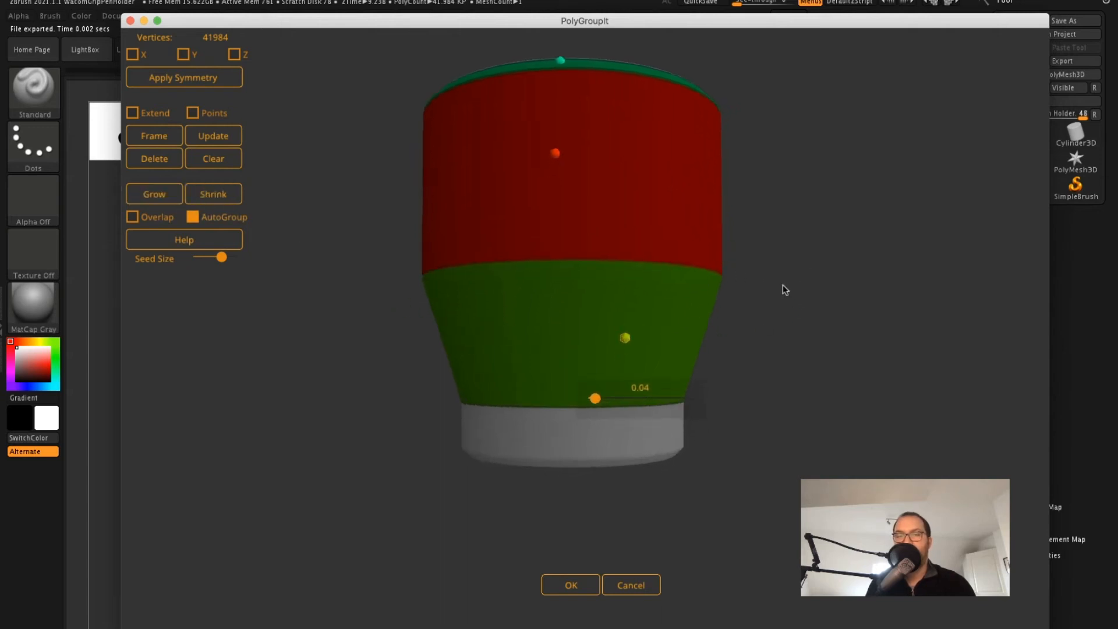
{"action": "left_click", "coordinate": [619, 437]}
{"action": "left_click", "coordinate": [168, 198]}
{"action": "left_click", "coordinate": [167, 198]}
{"action": "left_click", "coordinate": [626, 339]}
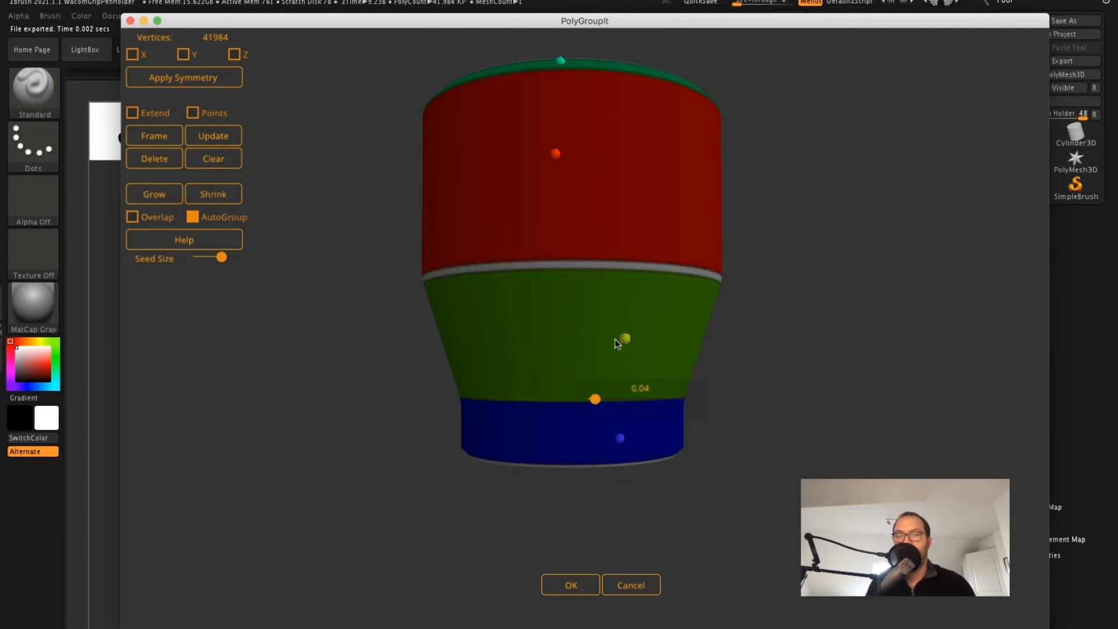
Grow the tapered section's polygroup twice, and grow the upper chamfer's polygroup once.
{"action": "left_click", "coordinate": [154, 198]}
{"action": "left_click", "coordinate": [155, 198]}
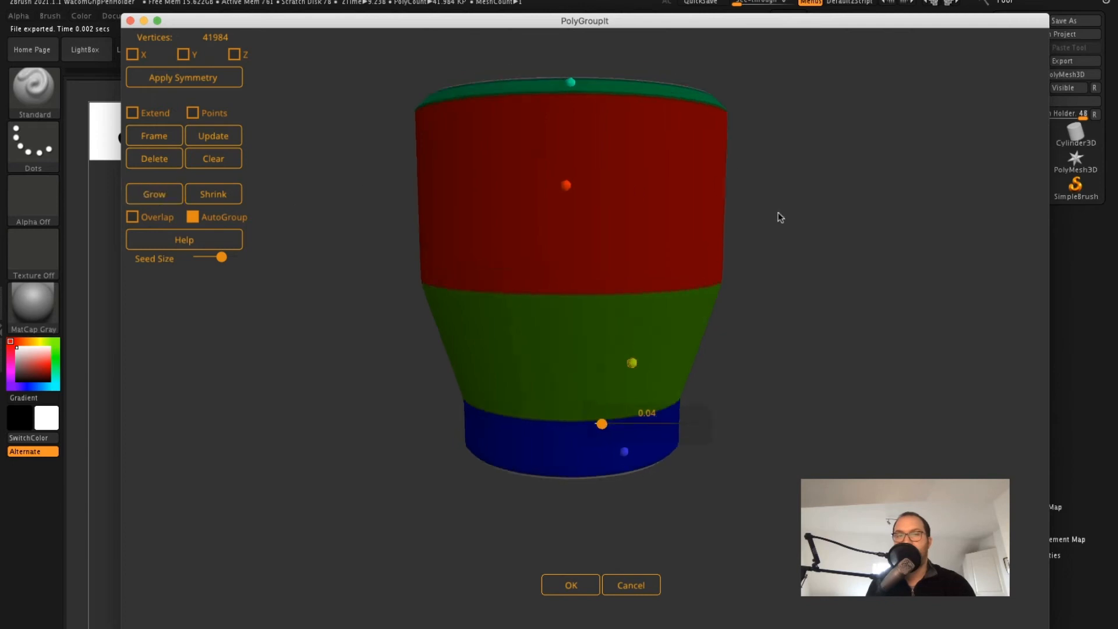
{"action": "left_click_drag", "start_coordinate": [777, 212], "coordinate": [807, 343]}
{"action": "left_click", "coordinate": [590, 200]}
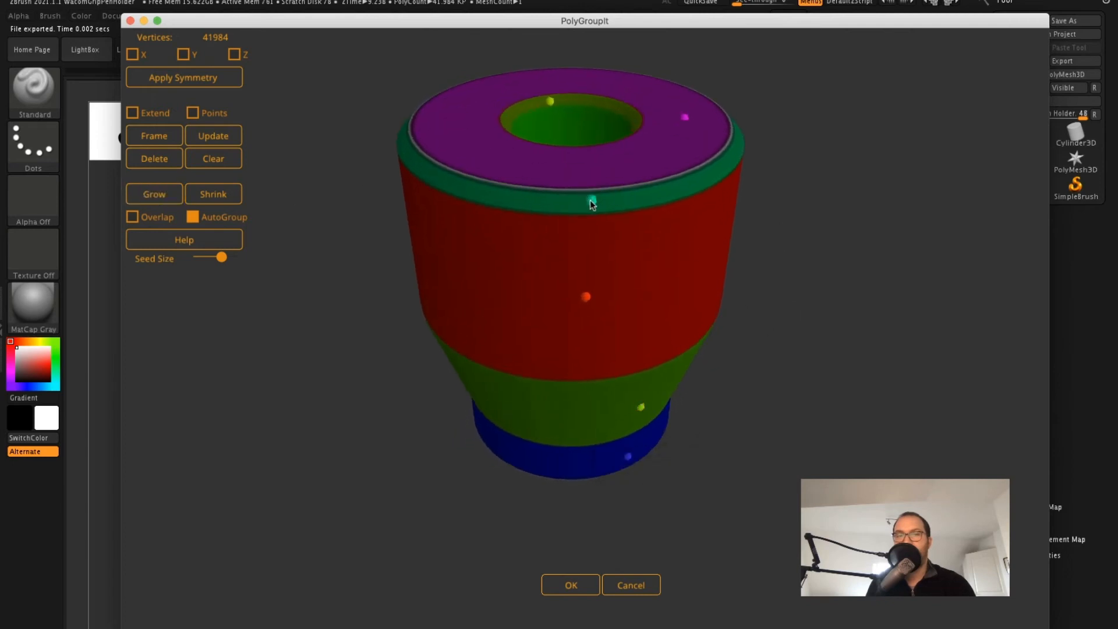
{"action": "left_click", "coordinate": [164, 196]}
{"action": "left_click", "coordinate": [587, 298]}
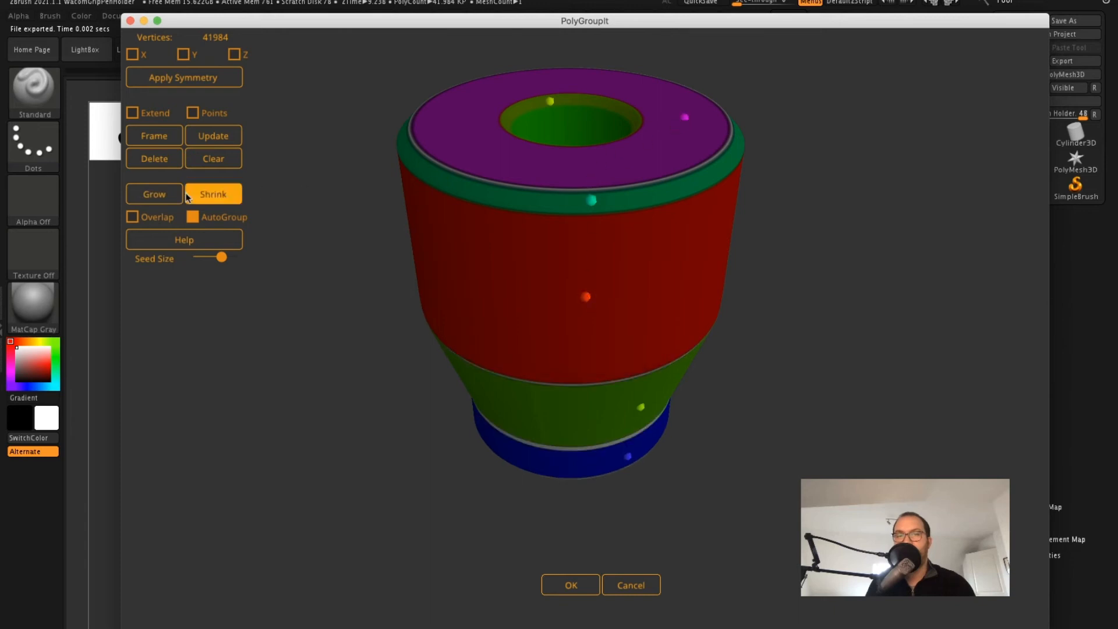
{"action": "left_click", "coordinate": [591, 201]}
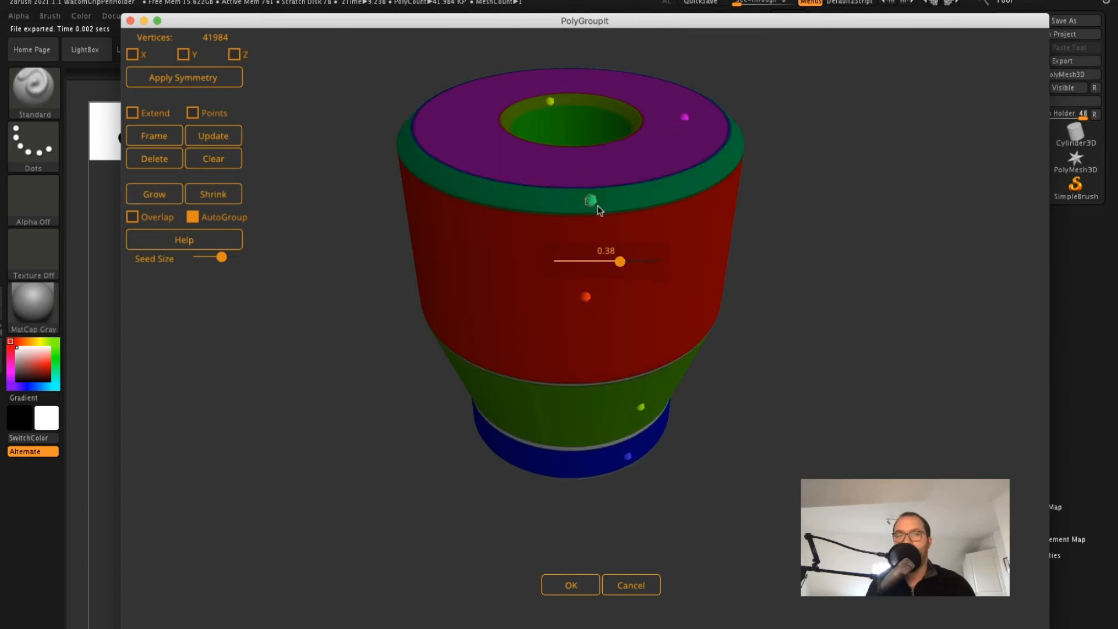
Set the lower collar seed's influence to 0.07 and grow the tapered section's polygroup once.
{"action": "left_click_drag", "start_coordinate": [815, 273], "coordinate": [786, 204]}
{"action": "left_click", "coordinate": [638, 429]}
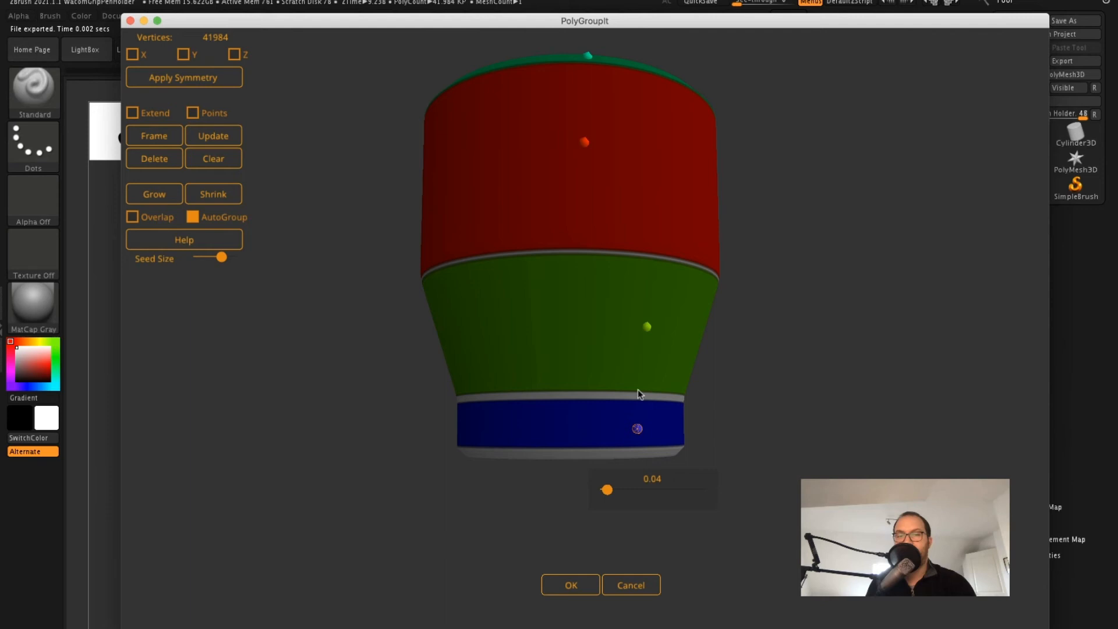
{"action": "mouse_move", "coordinate": [607, 490]}
{"action": "left_mouse_down"}
{"action": "mouse_move", "coordinate": [629, 489]}
{"action": "mouse_move", "coordinate": [611, 489]}
{"action": "left_mouse_up"}
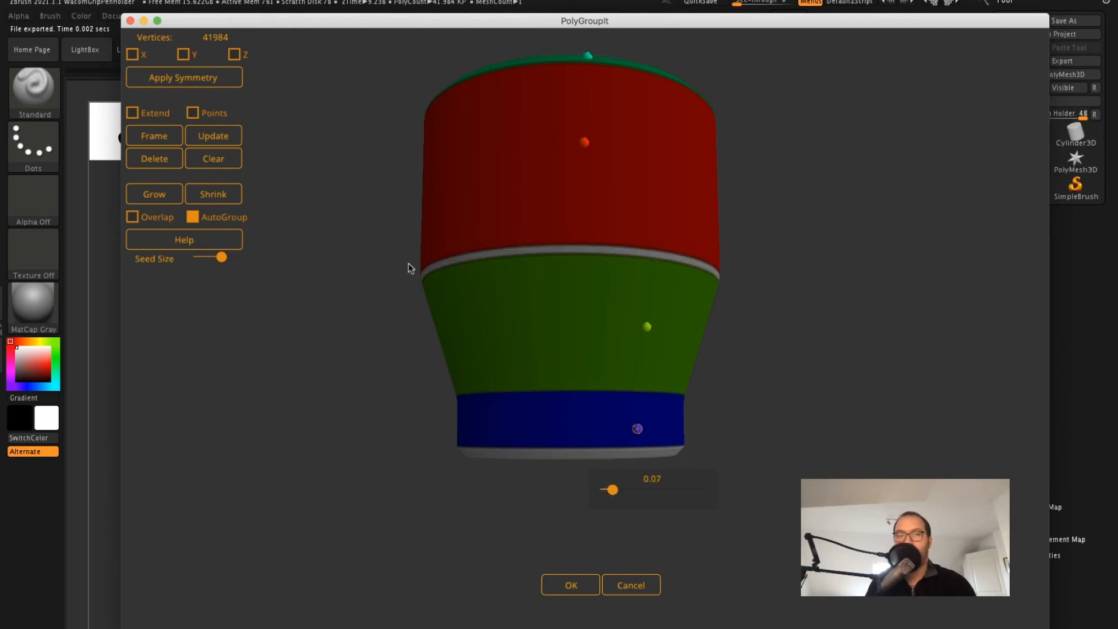
{"action": "left_click", "coordinate": [647, 327]}
{"action": "left_click", "coordinate": [170, 198]}
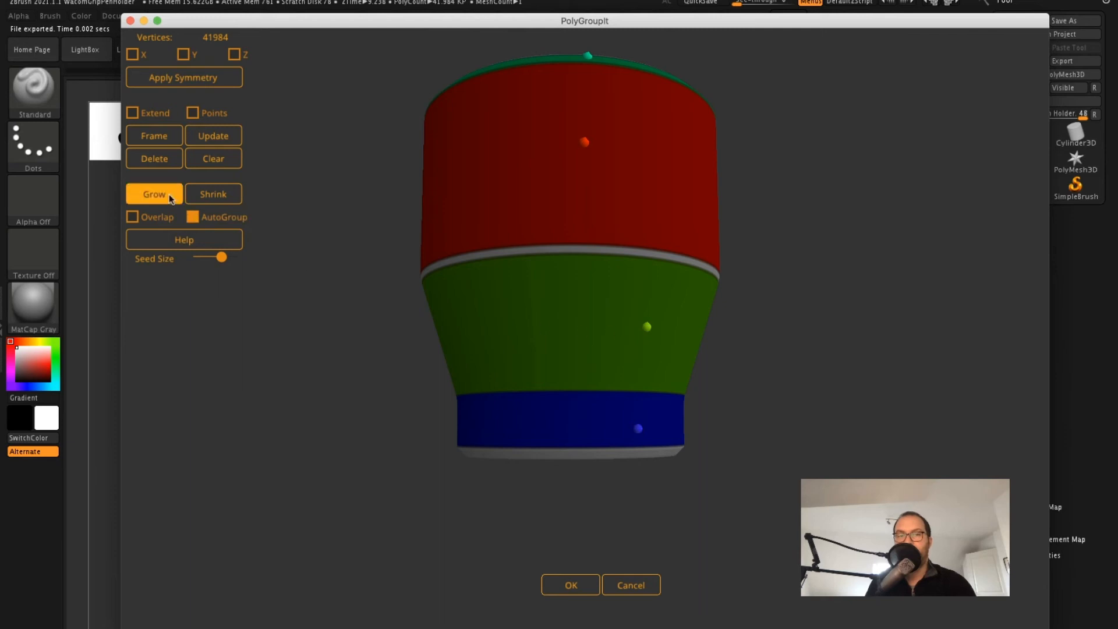
Set the upper side wall seed's influence to 0.05 and grow its polygroup once.
{"action": "left_click", "coordinate": [585, 143]}
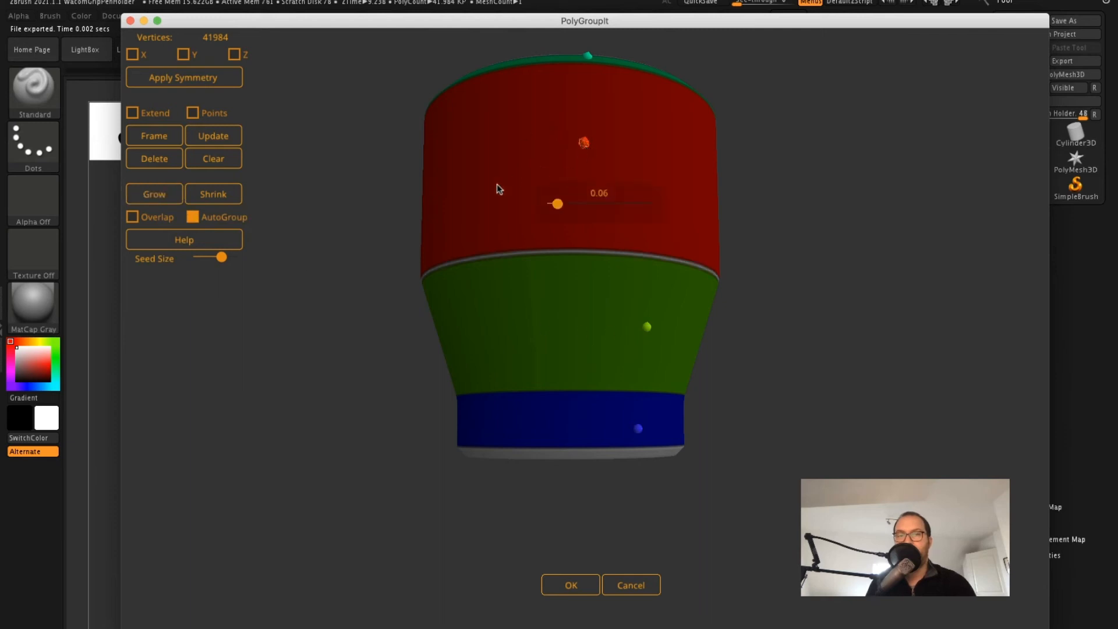
{"action": "mouse_move", "coordinate": [557, 204]}
{"action": "left_mouse_down"}
{"action": "mouse_move", "coordinate": [568, 204]}
{"action": "mouse_move", "coordinate": [556, 204]}
{"action": "left_mouse_up"}
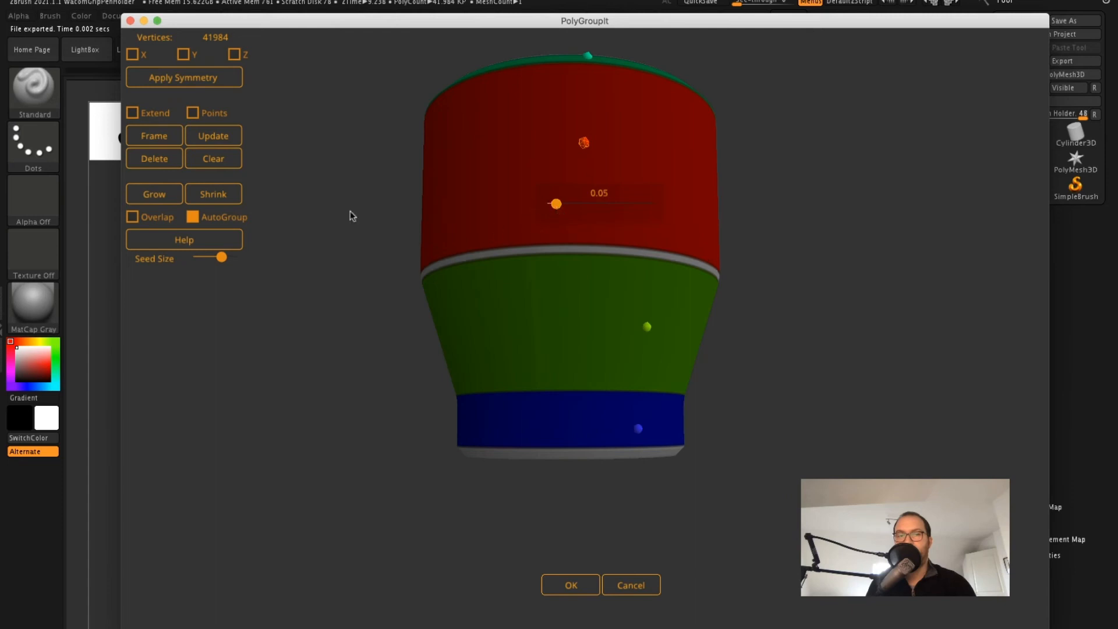
{"action": "left_click", "coordinate": [168, 194]}
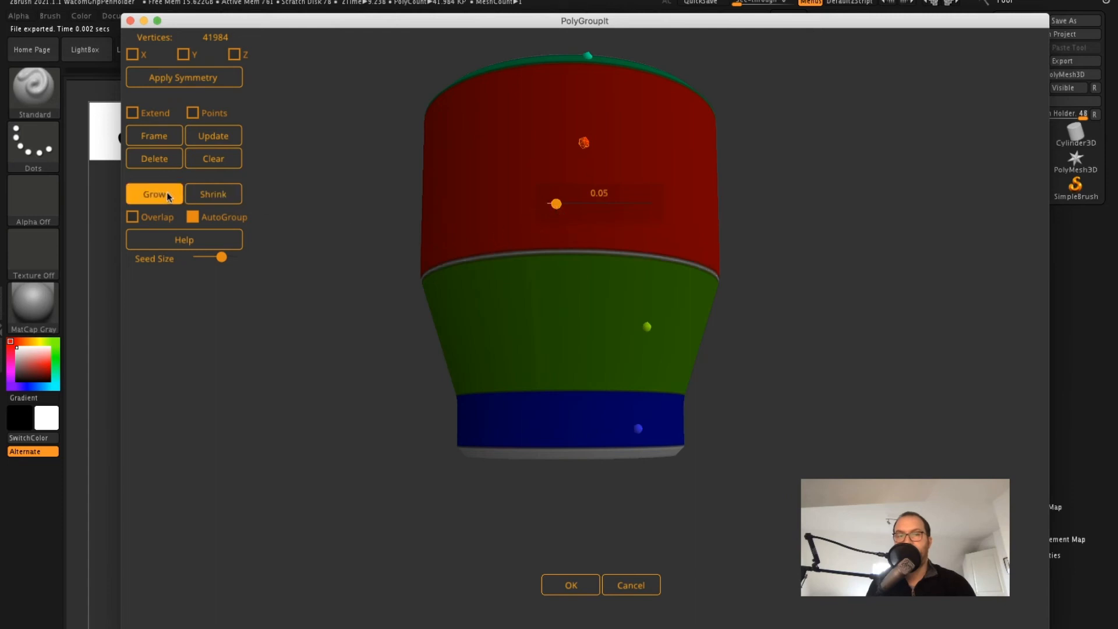
Seed a polygroup on the chamfer below the collar with an influence of 0.11, and another on the flat bottom face.
{"action": "left_click", "coordinate": [589, 459]}
{"action": "left_click_drag", "start_coordinate": [673, 484], "coordinate": [720, 414]}
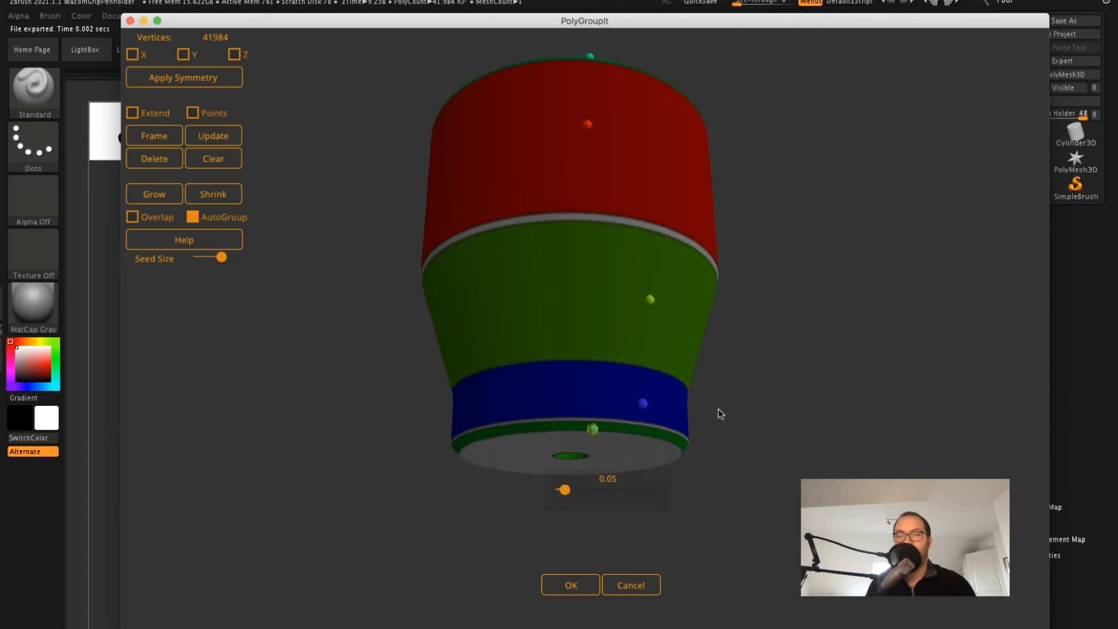
{"action": "left_click_drag", "start_coordinate": [564, 465], "coordinate": [575, 467]}
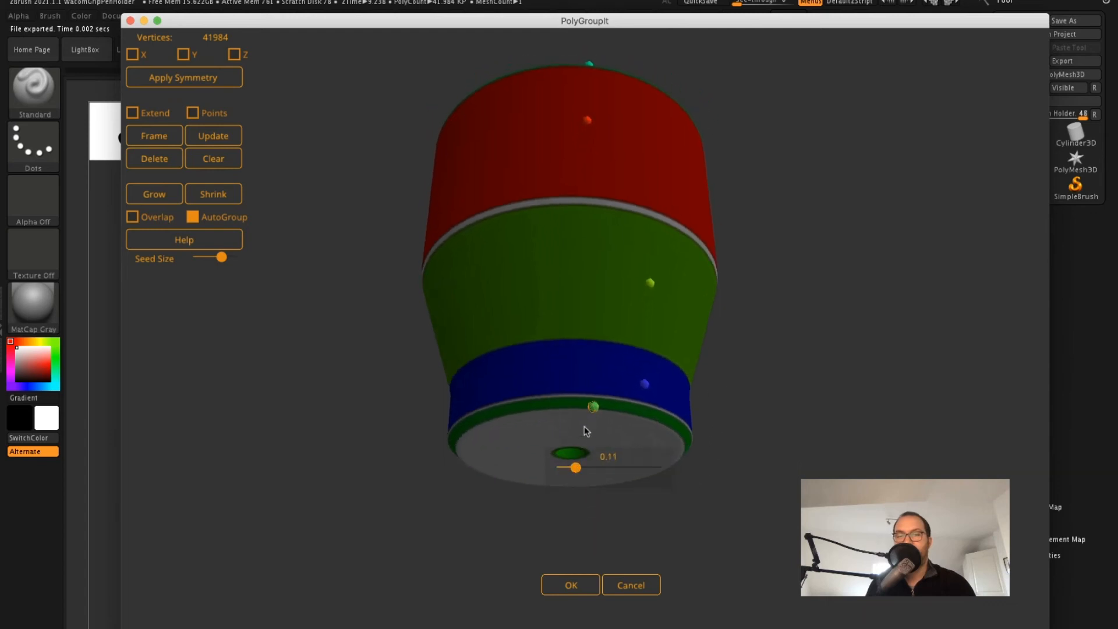
{"action": "left_click", "coordinate": [585, 429]}
Reselect the upper side wall's seed and grow its polygroup once more.
{"action": "left_click_drag", "start_coordinate": [790, 269], "coordinate": [777, 346]}
{"action": "left_click", "coordinate": [577, 144]}
{"action": "left_click", "coordinate": [165, 196]}
Raise the influence of the top face's seed until its polygroup meets the upper chamfer.
{"action": "left_click_drag", "start_coordinate": [836, 211], "coordinate": [827, 446]}
{"action": "left_click", "coordinate": [689, 138]}
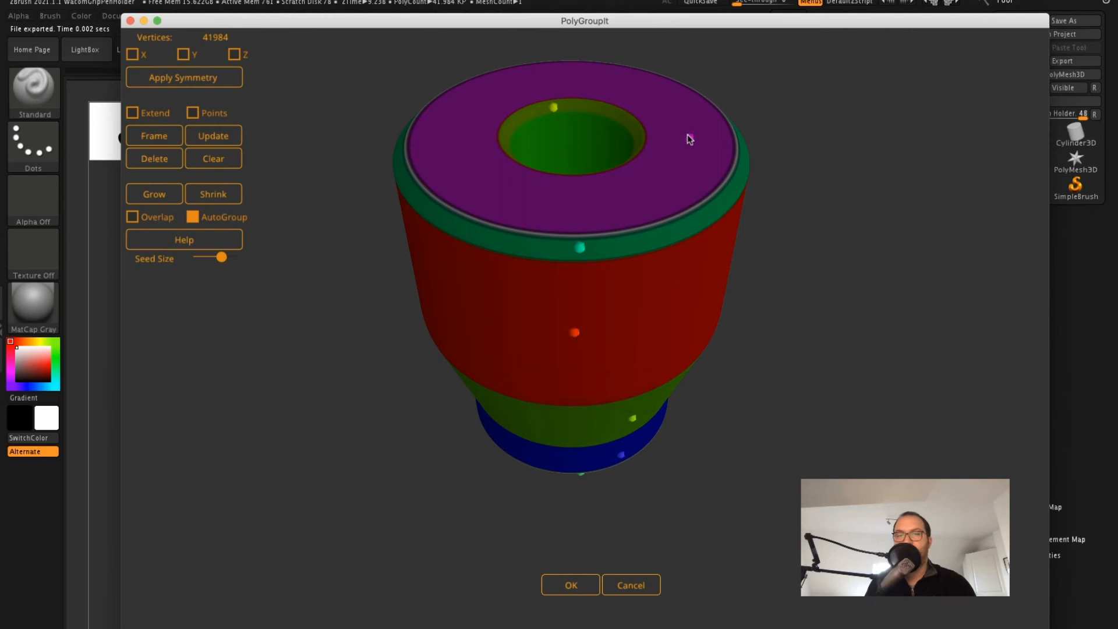
{"action": "left_click", "coordinate": [578, 249]}
{"action": "left_click", "coordinate": [689, 140]}
{"action": "left_click_drag", "start_coordinate": [703, 201], "coordinate": [726, 201]}
Set the tapered section seed's influence to 0.04 and grow its polygroup toward the side wall.
{"action": "left_click_drag", "start_coordinate": [806, 274], "coordinate": [570, 246]}
{"action": "left_click", "coordinate": [573, 221]}
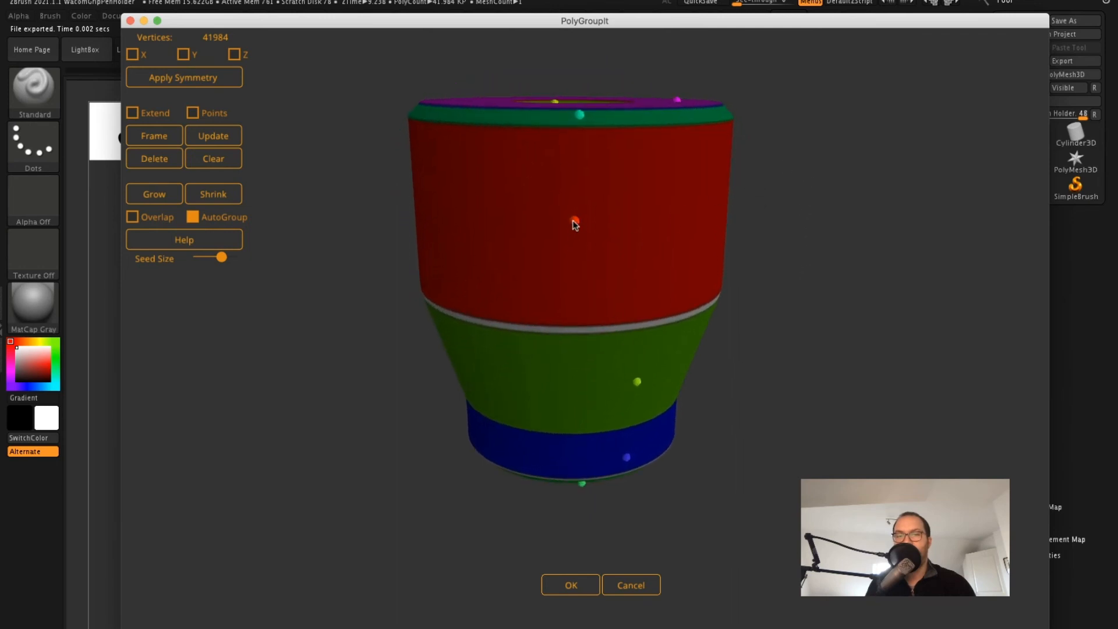
{"action": "left_click", "coordinate": [638, 383]}
{"action": "left_click_drag", "start_coordinate": [606, 441], "coordinate": [606, 440]}
{"action": "left_click", "coordinate": [575, 225]}
{"action": "left_click", "coordinate": [634, 379]}
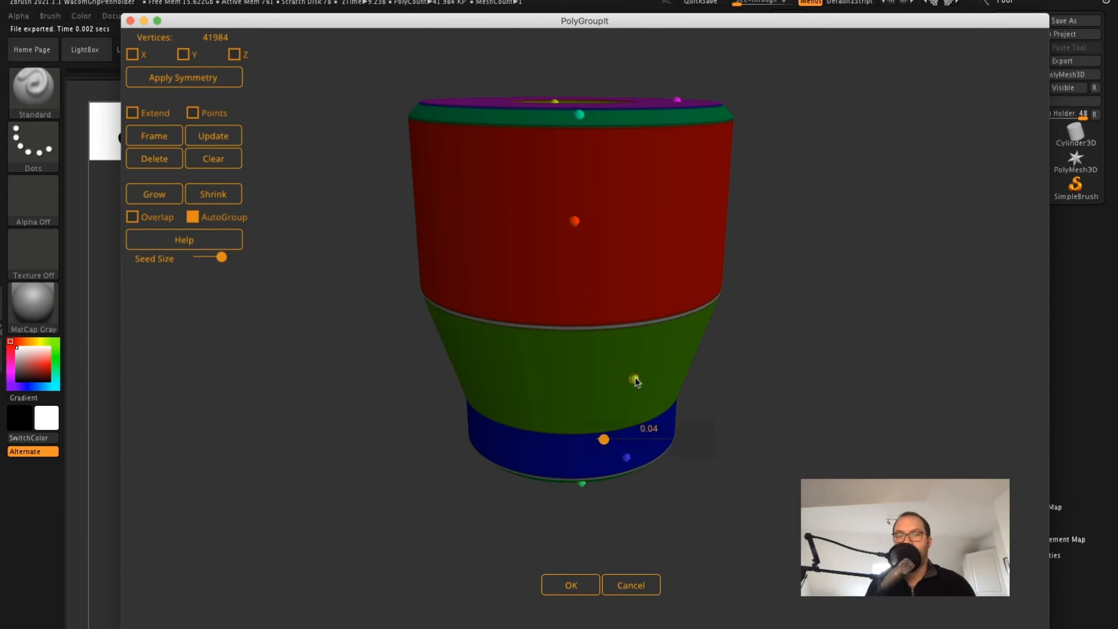
{"action": "left_click", "coordinate": [168, 194]}
Set the lower chamfer seed's influence to 0.23 and grow the tapered section's polygroup twice.
{"action": "left_click_drag", "start_coordinate": [751, 273], "coordinate": [816, 149]}
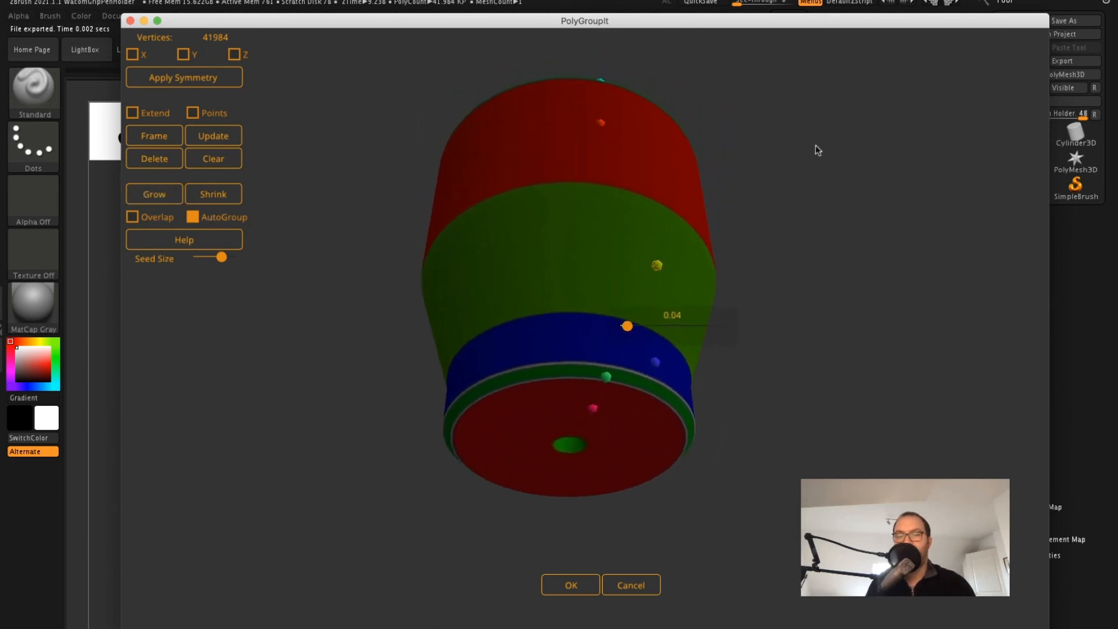
{"action": "left_click_drag", "start_coordinate": [611, 394], "coordinate": [609, 453]}
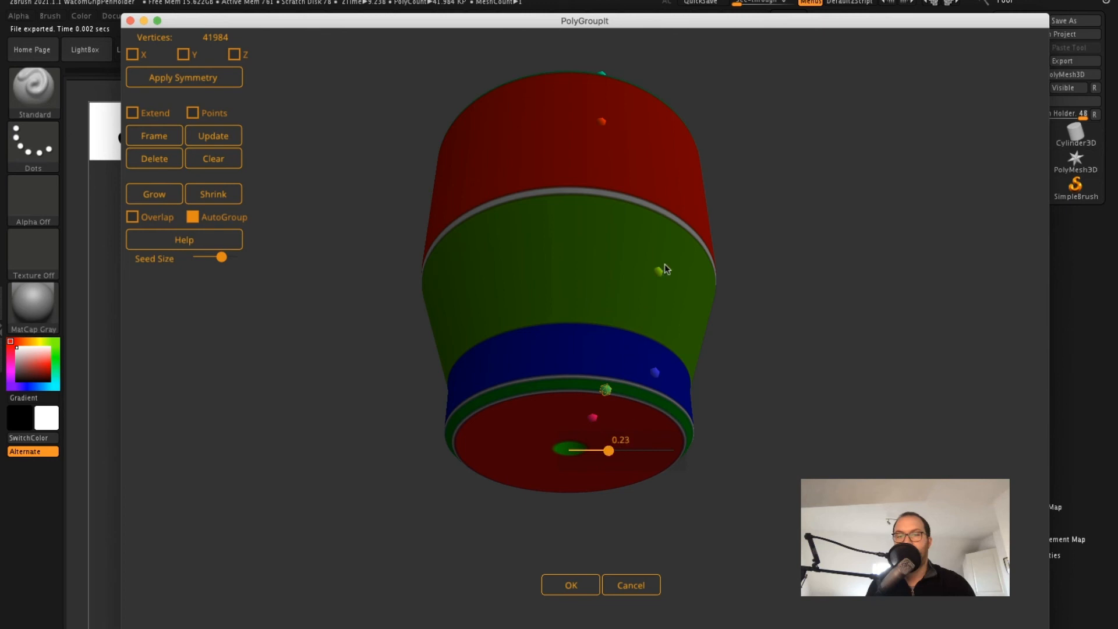
{"action": "left_click", "coordinate": [659, 271]}
{"action": "left_click", "coordinate": [169, 194]}
{"action": "left_click", "coordinate": [170, 194]}
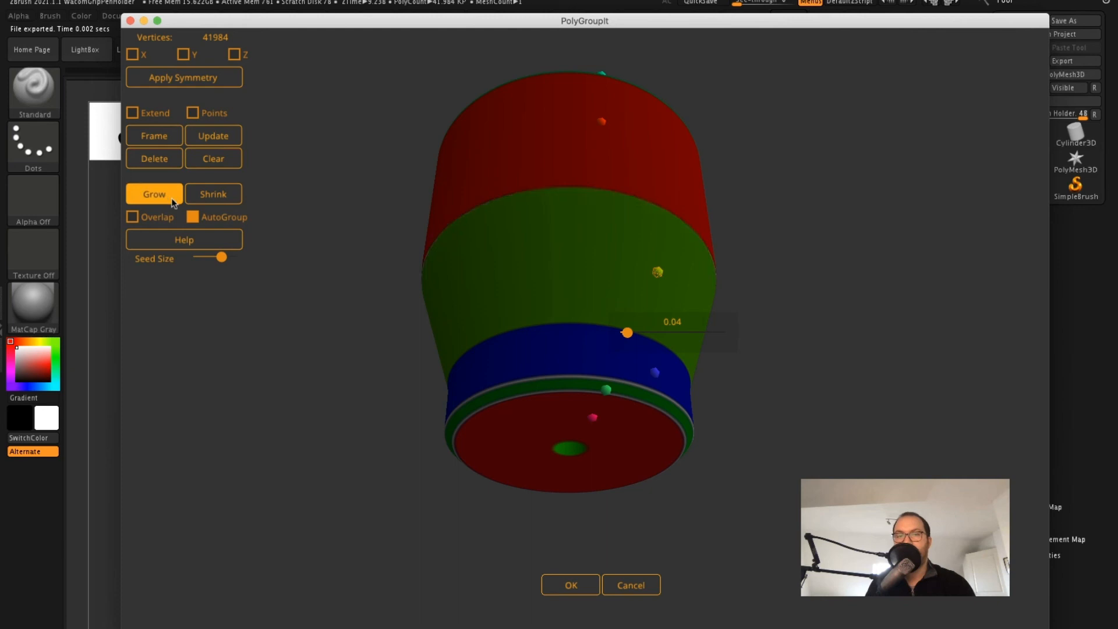
Apply the polygroups to the mesh and turn on the polyframe to check the group boundaries from several sides.
{"action": "left_click", "coordinate": [574, 583]}
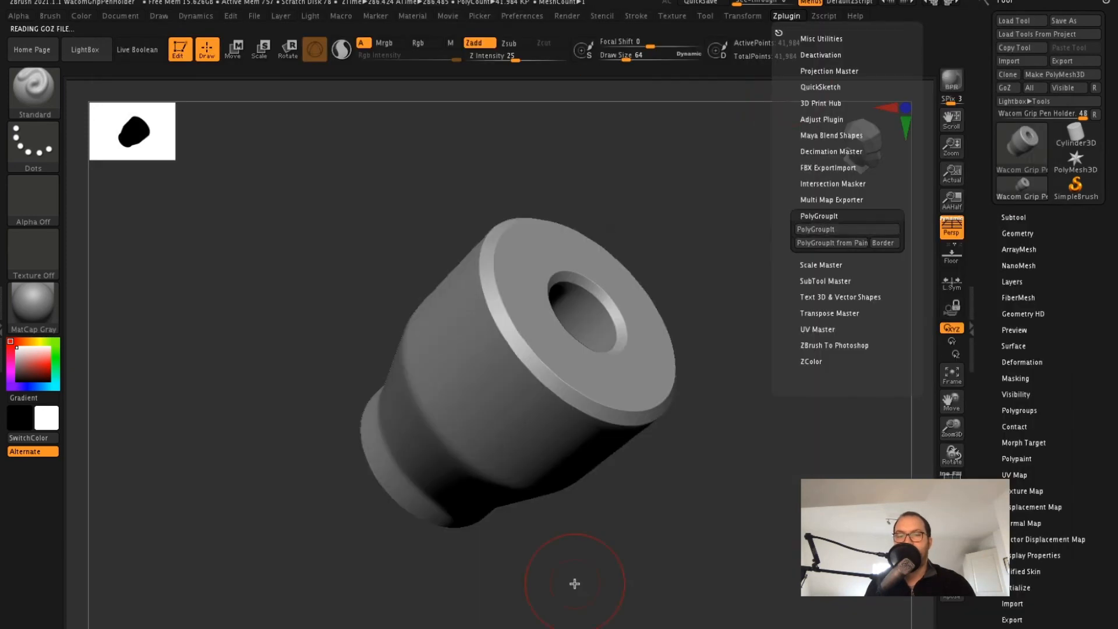
{"action": "left_click_drag", "start_coordinate": [761, 216], "coordinate": [923, 413]}
{"action": "key", "text": "shift+f"}
{"action": "left_click_drag", "start_coordinate": [779, 338], "coordinate": [722, 464]}
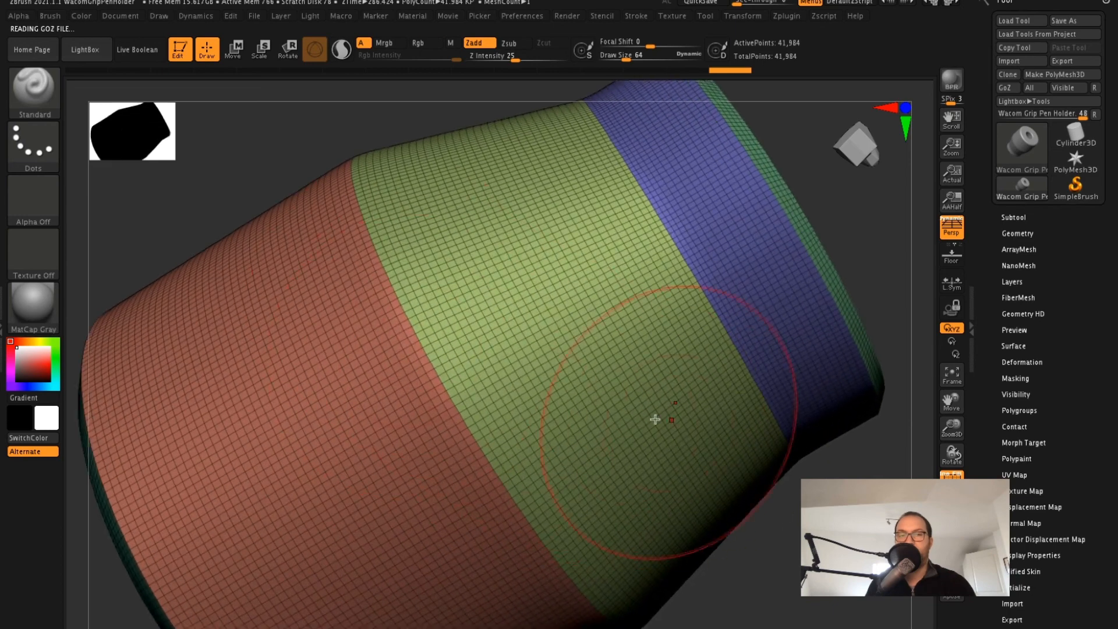
{"action": "left_click_drag", "start_coordinate": [873, 414], "coordinate": [682, 219]}
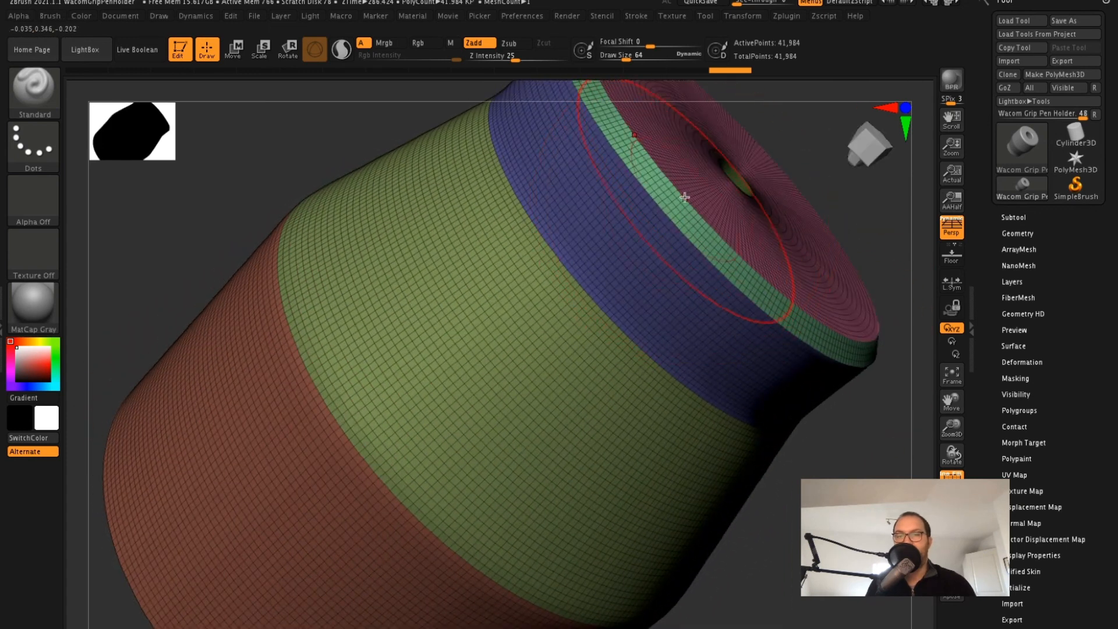
{"action": "mouse_move", "coordinate": [836, 436]}
{"action": "left_mouse_down"}
{"action": "mouse_move", "coordinate": [829, 467]}
{"action": "mouse_move", "coordinate": [801, 387]}
{"action": "left_mouse_up"}
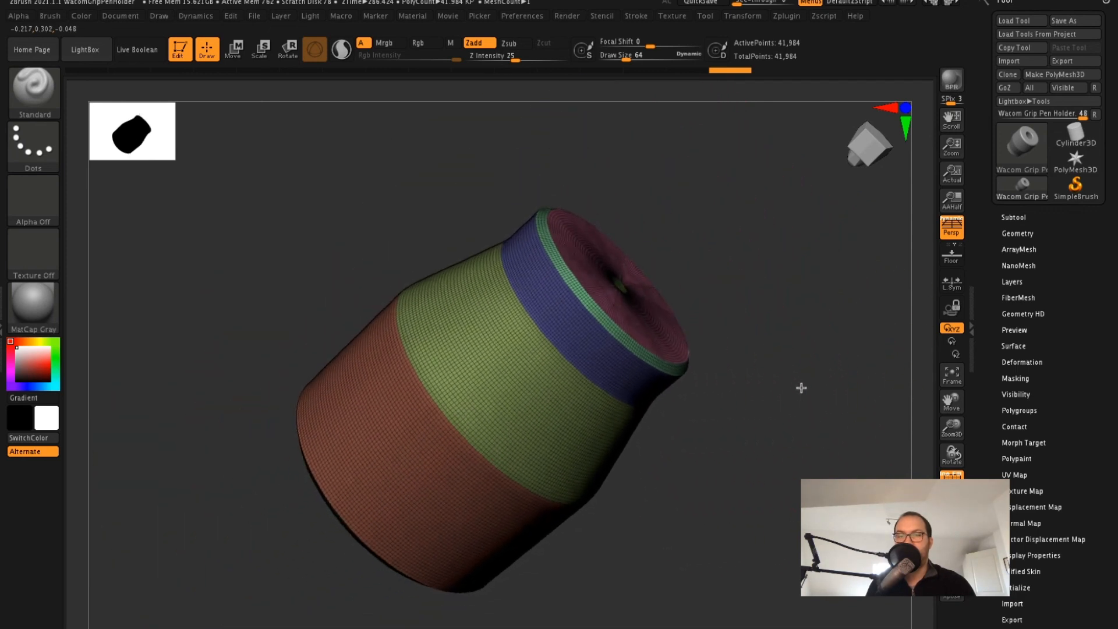
Reopen the mesh in PolyGroupIt and delete the seed on the lower collar.
{"action": "left_click", "coordinate": [795, 21]}
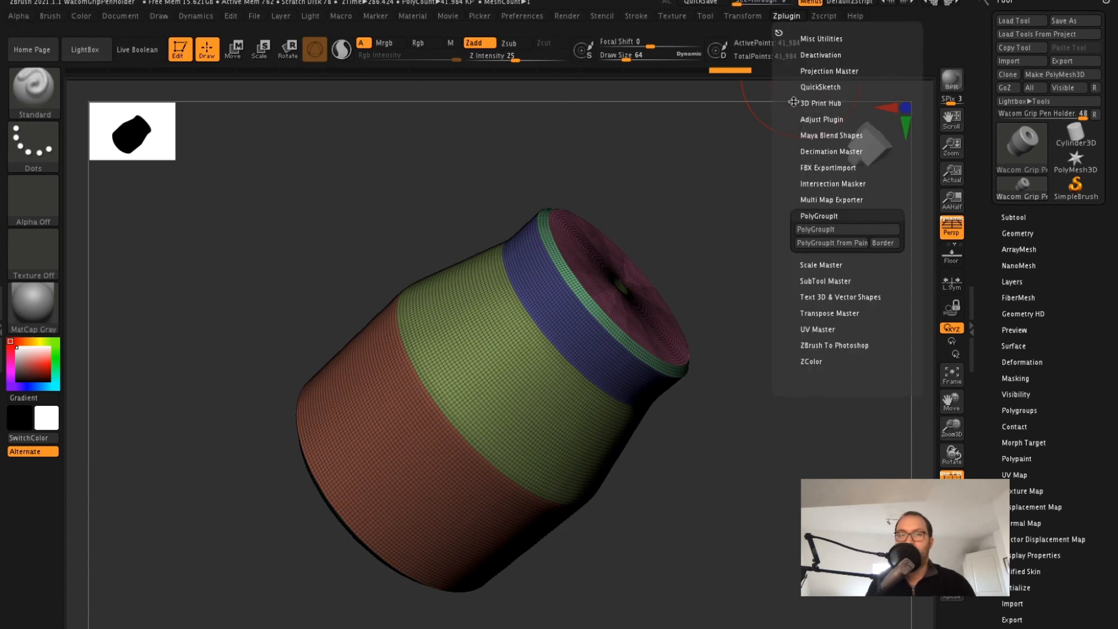
{"action": "left_click", "coordinate": [818, 229]}
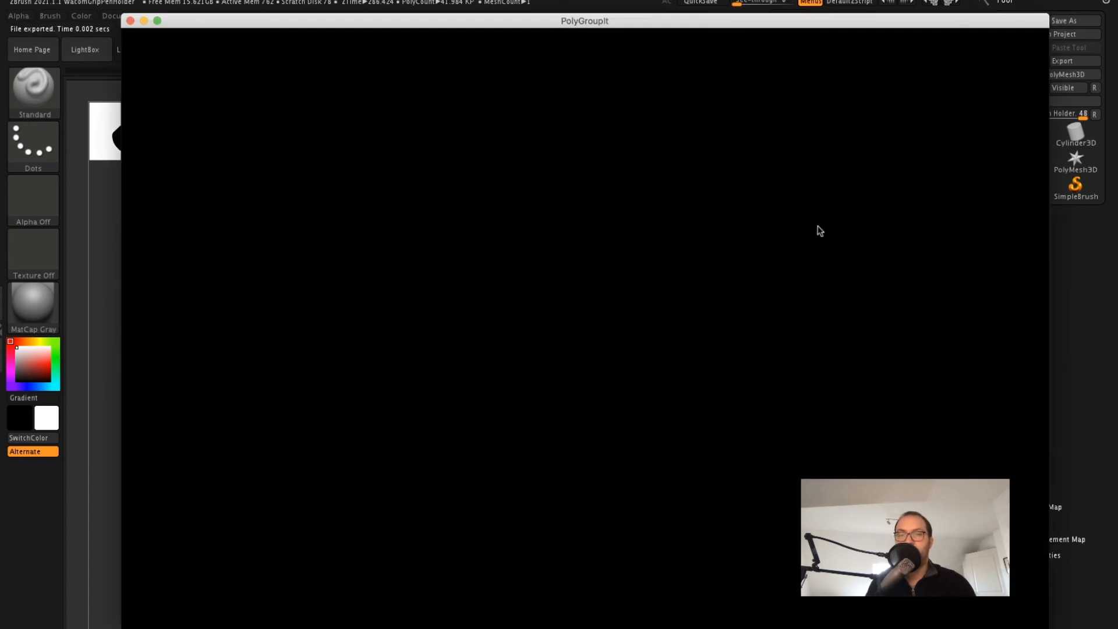
{"action": "left_click_drag", "start_coordinate": [820, 346], "coordinate": [845, 256]}
{"action": "left_click", "coordinate": [614, 331]}
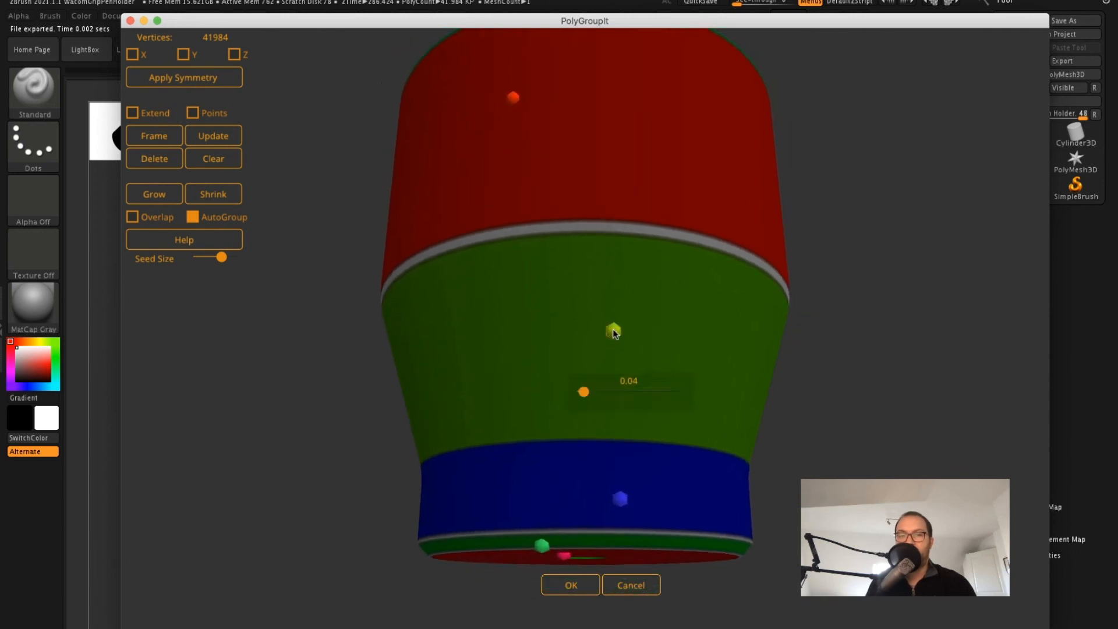
{"action": "left_click", "coordinate": [621, 501]}
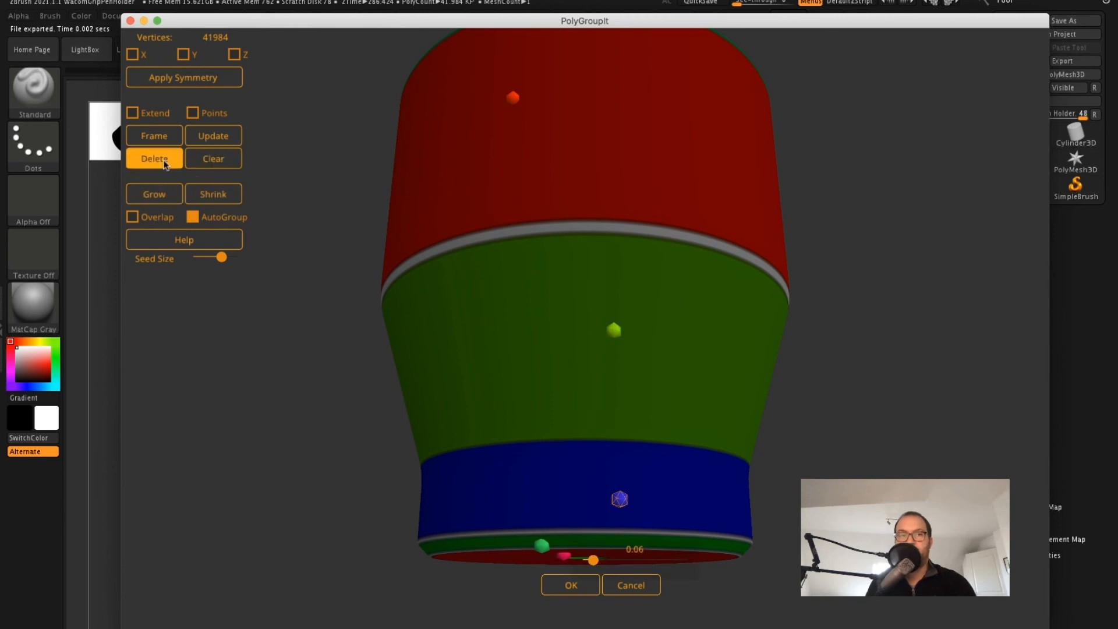
{"action": "left_click", "coordinate": [167, 159]}
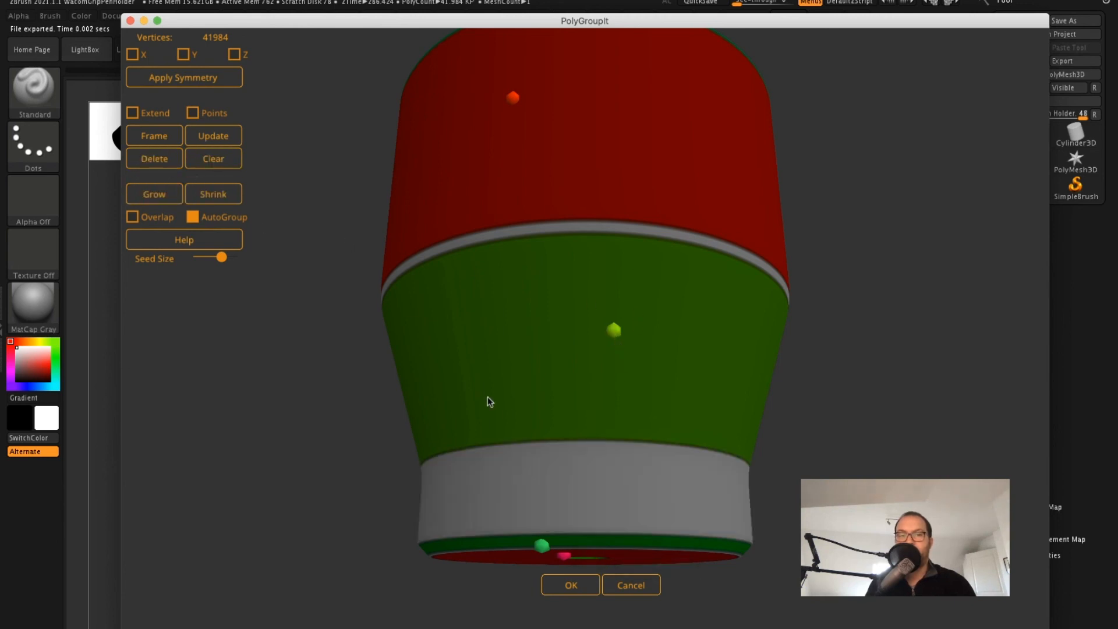
Set the tapered section seed's influence to 0.10 so its polygroup also covers the collar, and apply the groups to the mesh.
{"action": "left_click", "coordinate": [613, 331]}
{"action": "left_click_drag", "start_coordinate": [584, 392], "coordinate": [595, 395]}
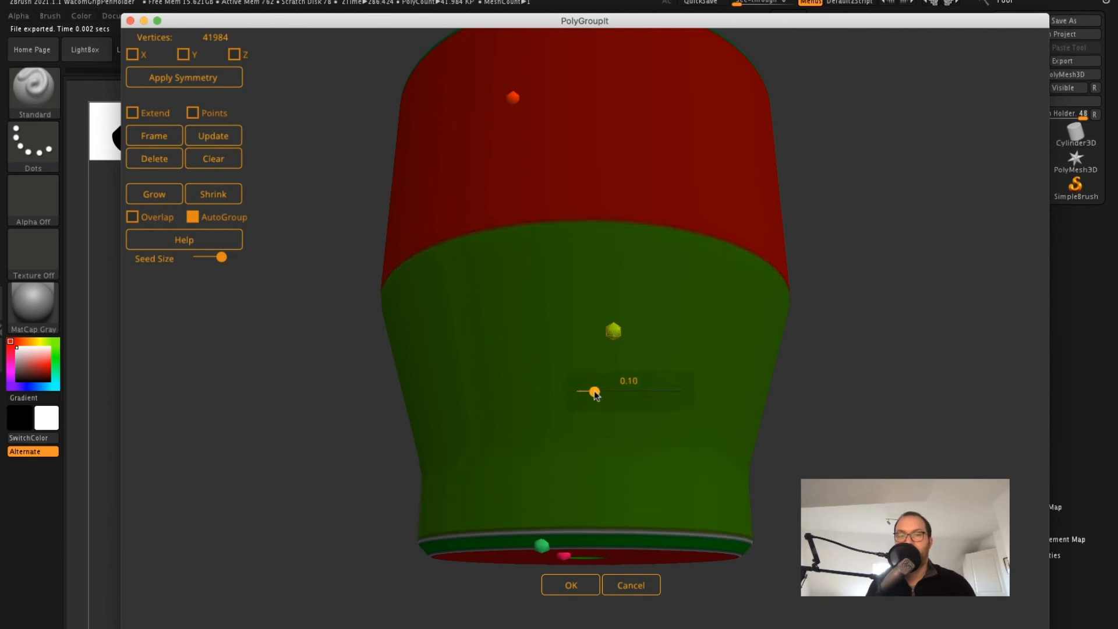
{"action": "left_click_drag", "start_coordinate": [809, 282], "coordinate": [907, 225]}
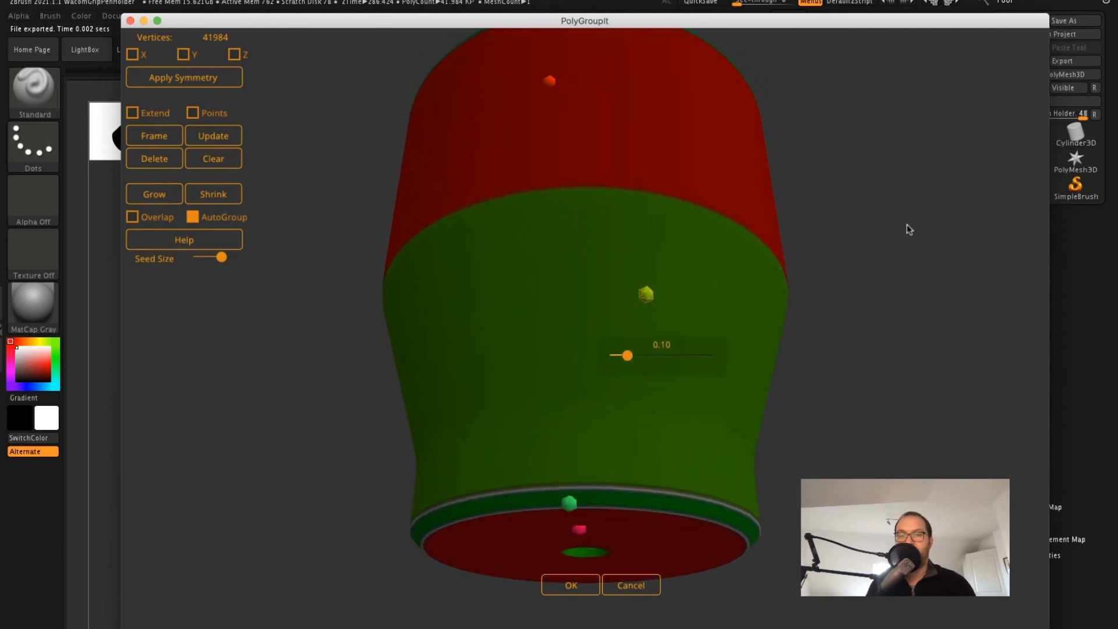
{"action": "left_click", "coordinate": [571, 585]}
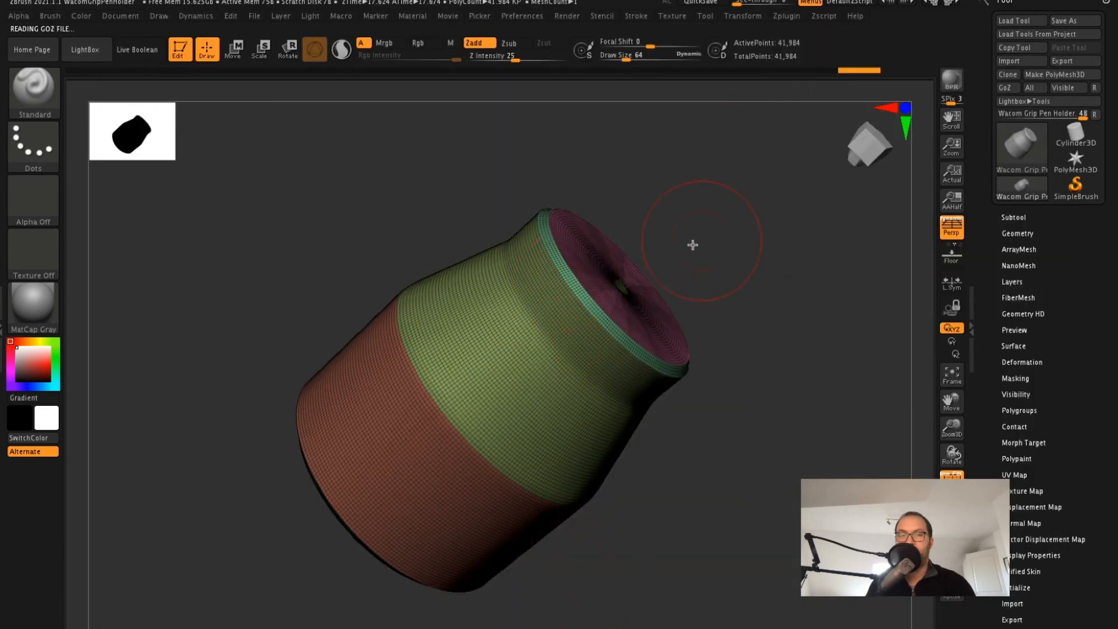
{"action": "mouse_move", "coordinate": [752, 296]}
{"action": "left_mouse_down"}
{"action": "mouse_move", "coordinate": [733, 225]}
{"action": "mouse_move", "coordinate": [681, 356]}
{"action": "mouse_move", "coordinate": [638, 373]}
{"action": "mouse_move", "coordinate": [663, 244]}
{"action": "mouse_move", "coordinate": [721, 281]}
{"action": "mouse_move", "coordinate": [753, 250]}
{"action": "mouse_move", "coordinate": [733, 272]}
{"action": "mouse_move", "coordinate": [728, 256]}
{"action": "mouse_move", "coordinate": [726, 272]}
{"action": "mouse_move", "coordinate": [739, 199]}
{"action": "left_mouse_up"}
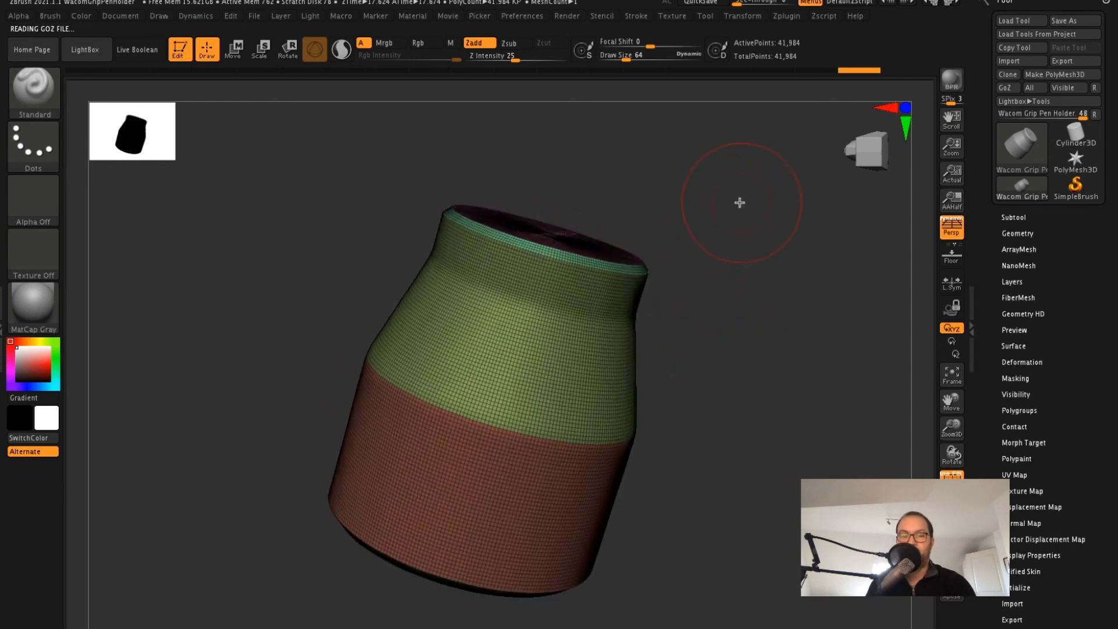
{"action": "left_click_drag", "start_coordinate": [730, 315], "coordinate": [745, 286]}
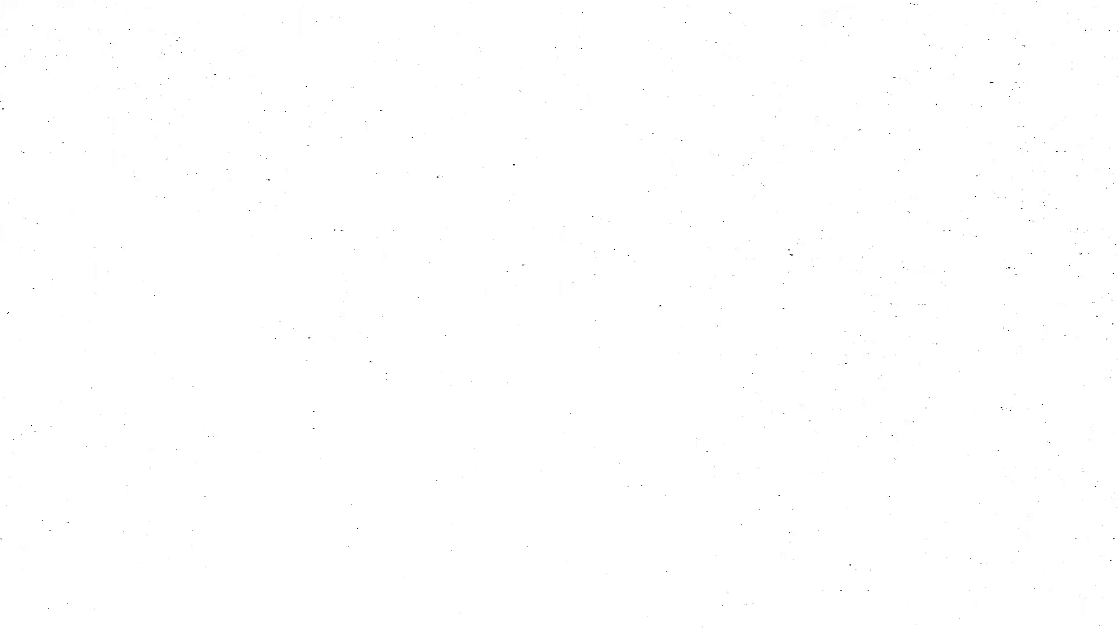